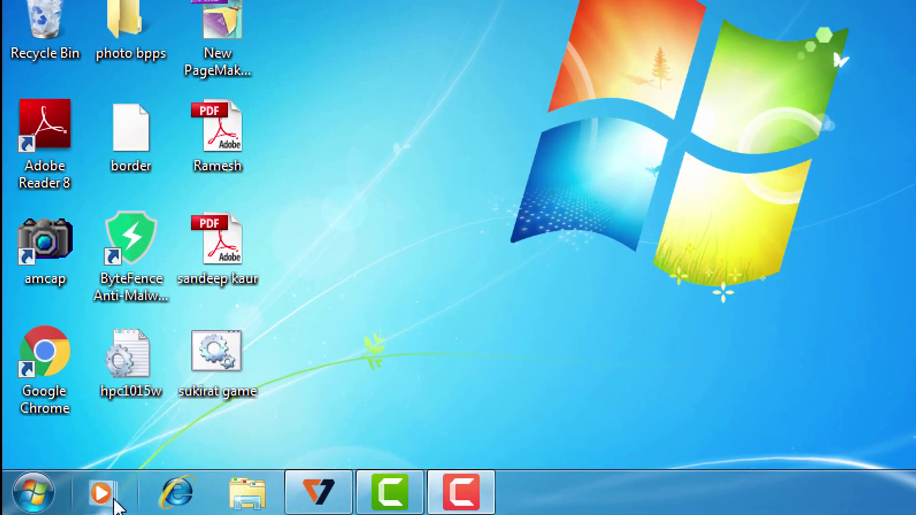
Launch Microsoft Office Word 2007 from the Start menu's Microsoft Office folder
{"action": "left_click", "coordinate": [31, 491]}
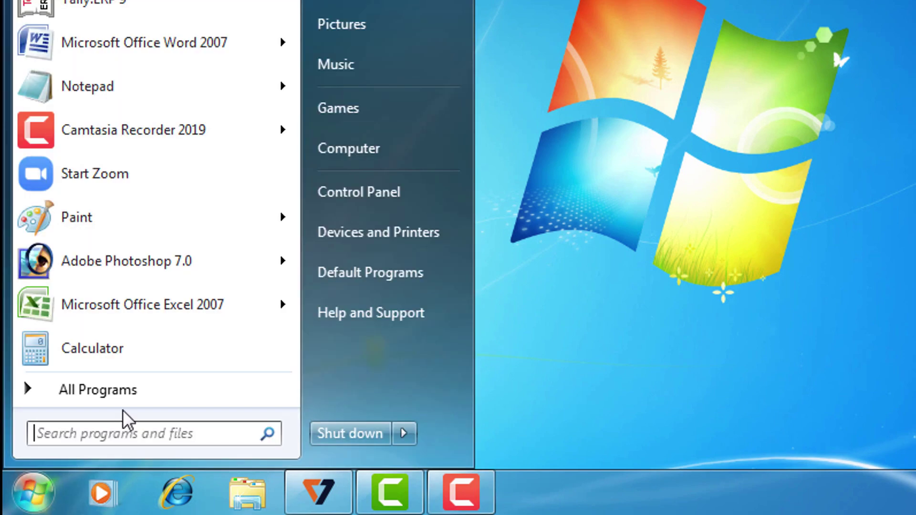
{"action": "left_click", "coordinate": [143, 384]}
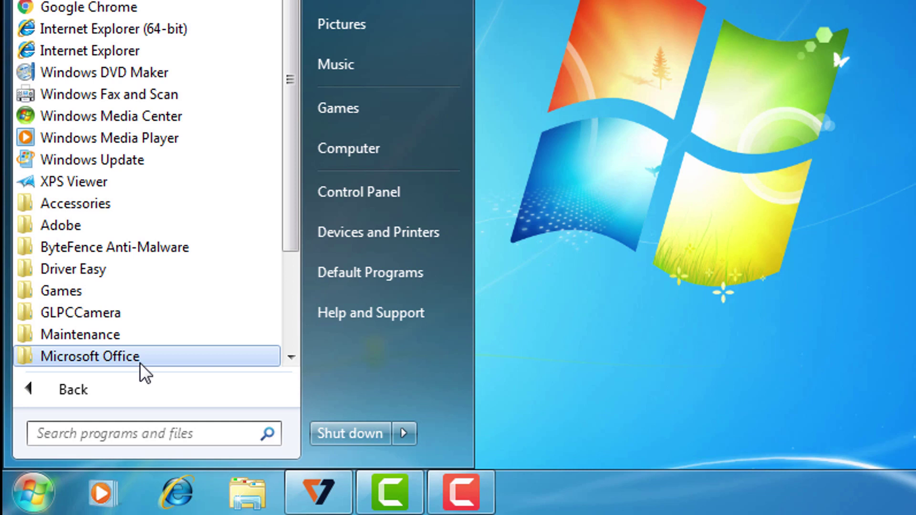
{"action": "left_click", "coordinate": [139, 362]}
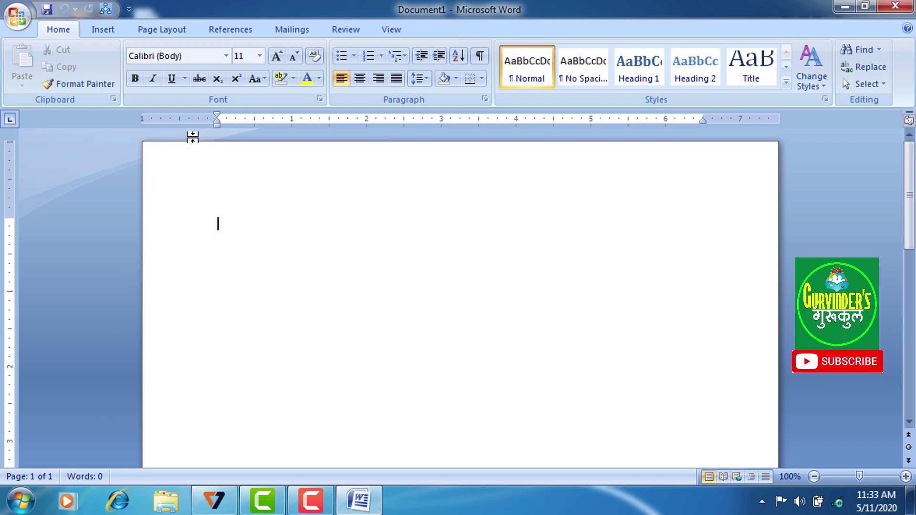
Make the page A4 size, portrait orientation, with Normal 1-inch margins
{"action": "left_click", "coordinate": [172, 29]}
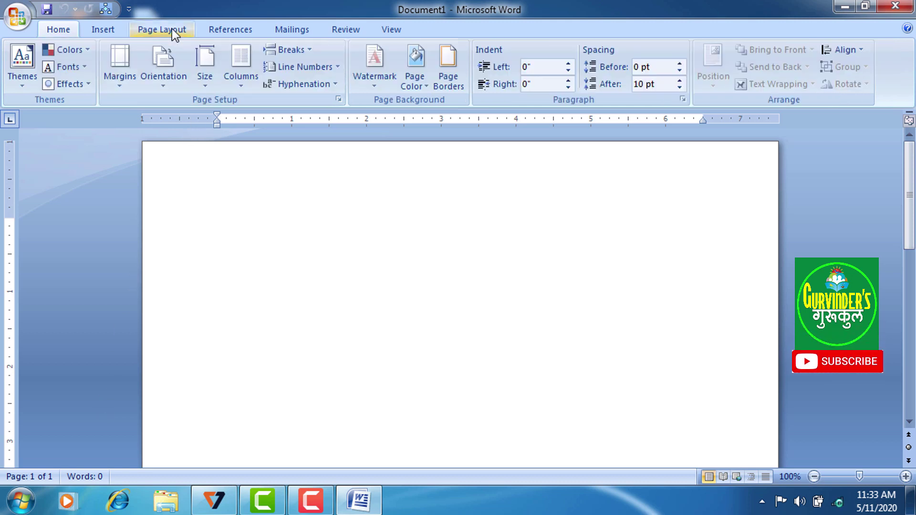
{"action": "left_click", "coordinate": [207, 83]}
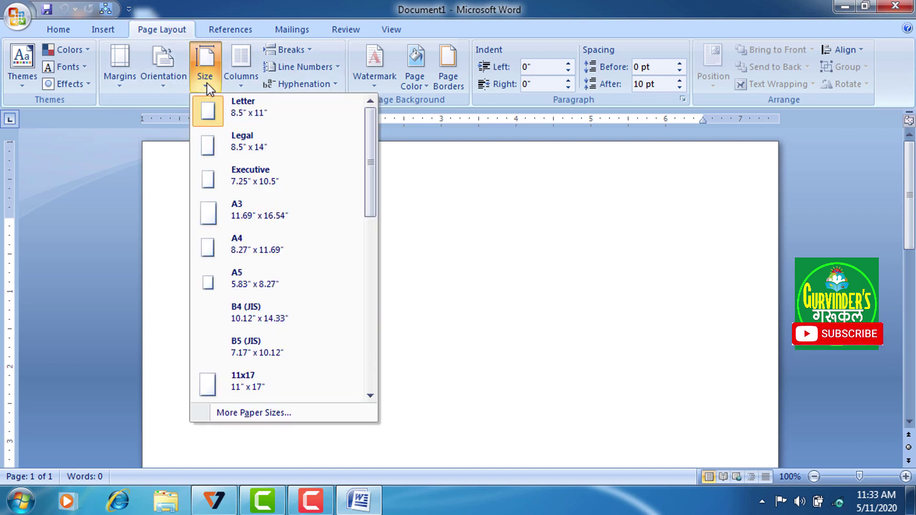
{"action": "left_click", "coordinate": [240, 233]}
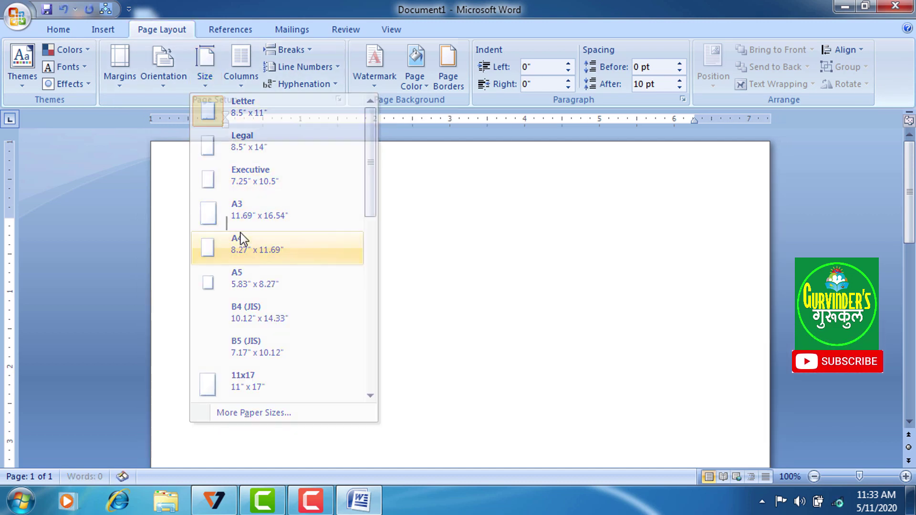
{"action": "left_click", "coordinate": [160, 84]}
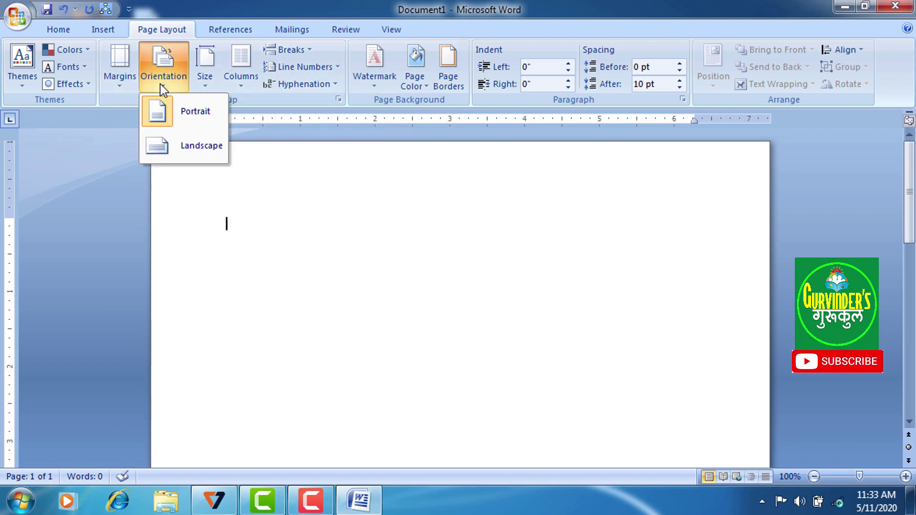
{"action": "left_click", "coordinate": [165, 101]}
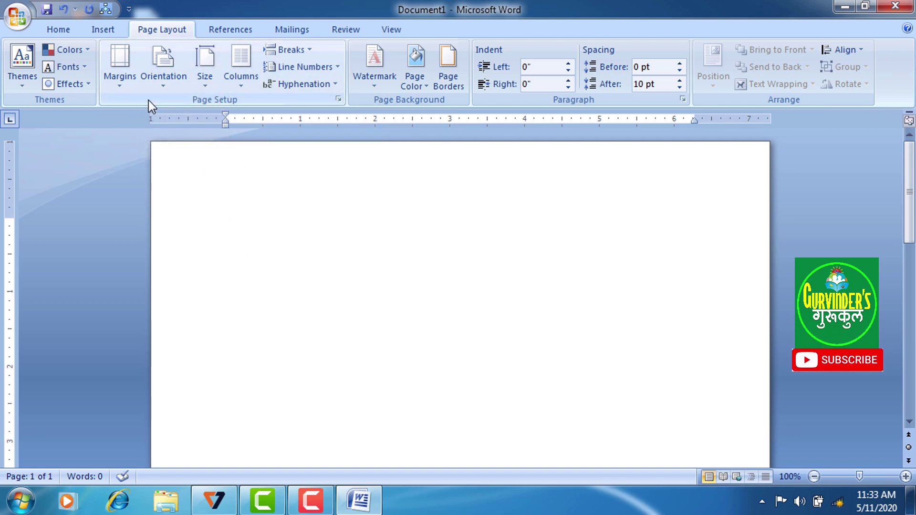
{"action": "left_click", "coordinate": [116, 93]}
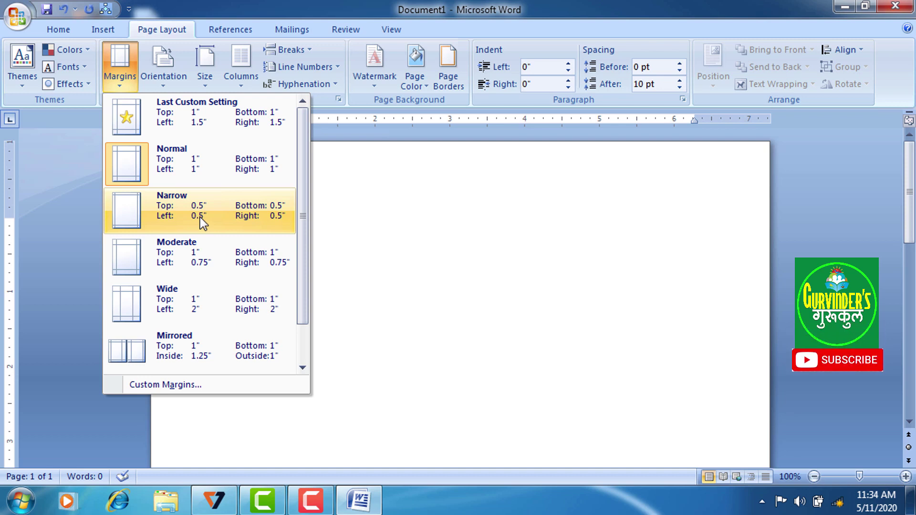
{"action": "left_click", "coordinate": [197, 171]}
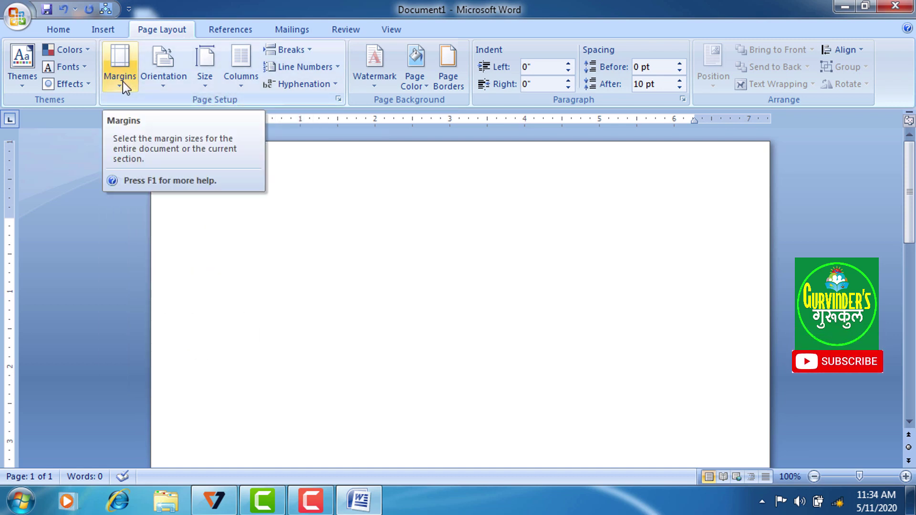
{"action": "left_click", "coordinate": [65, 33]}
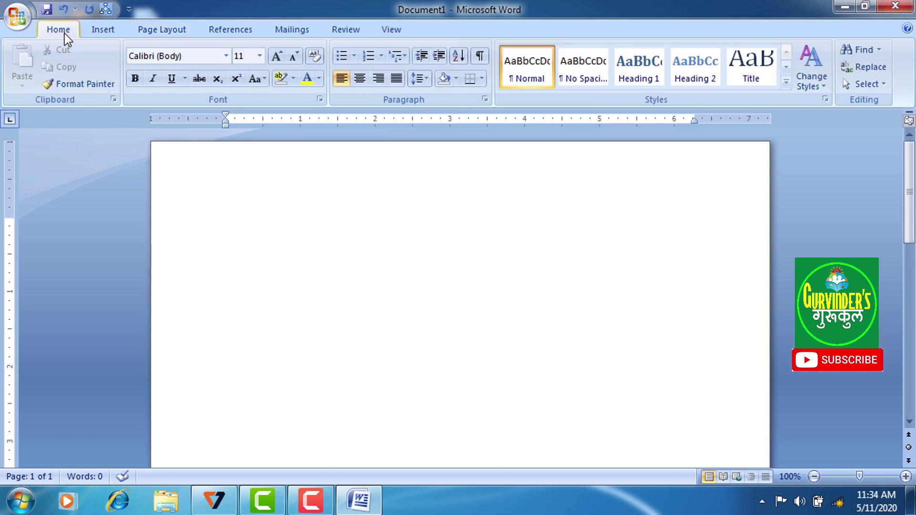
Set font size 12 and generate sample paragraphs with =rand() twice
{"action": "left_click", "coordinate": [259, 56]}
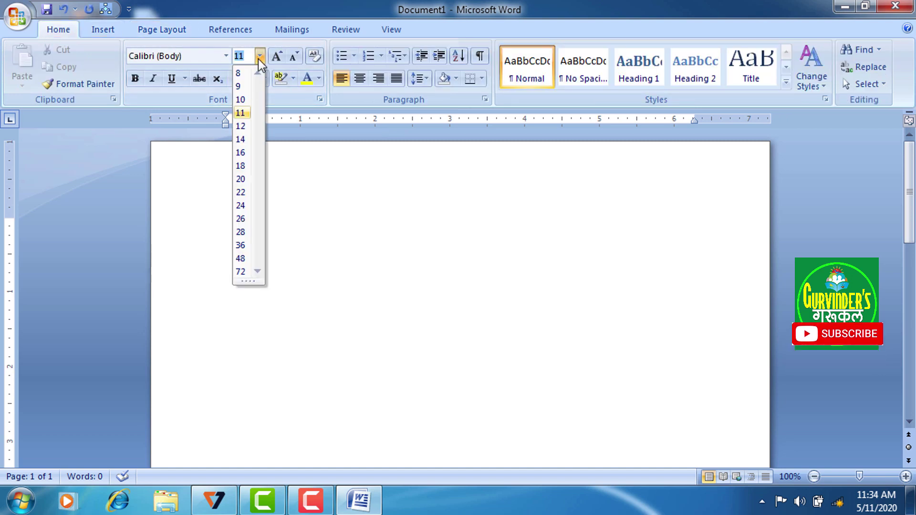
{"action": "left_click", "coordinate": [247, 126]}
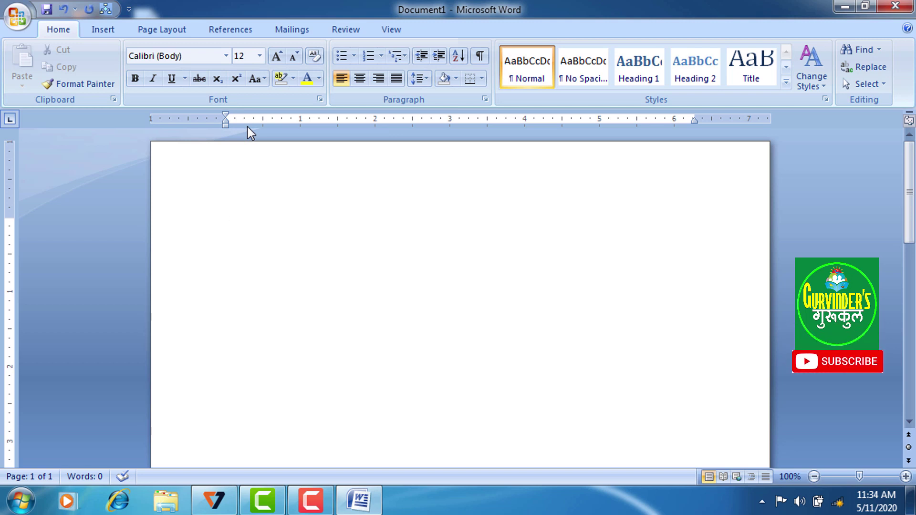
{"action": "type", "text": "=ra"}
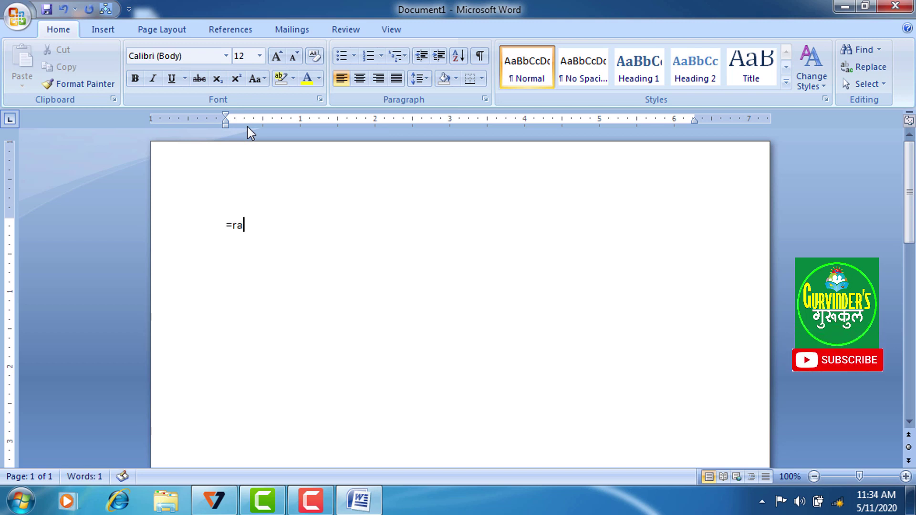
{"action": "type", "text": "nd()"}
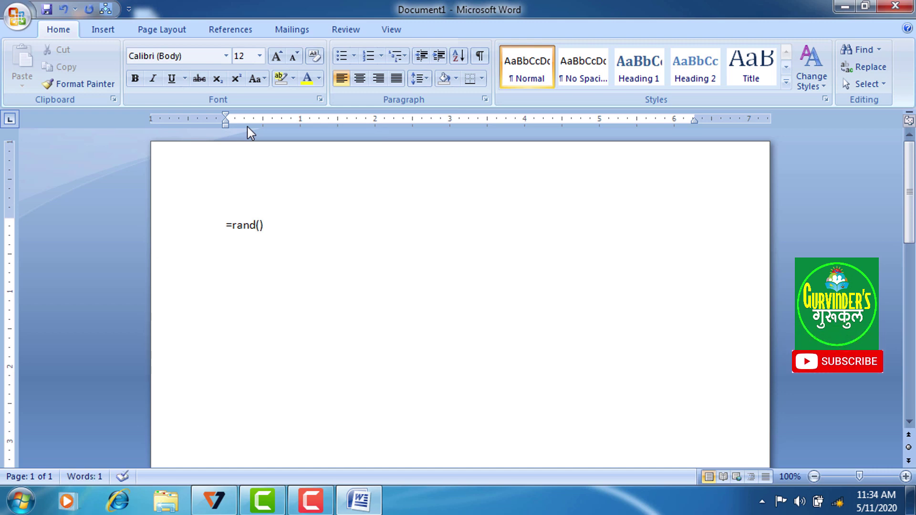
{"action": "key", "text": "Return"}
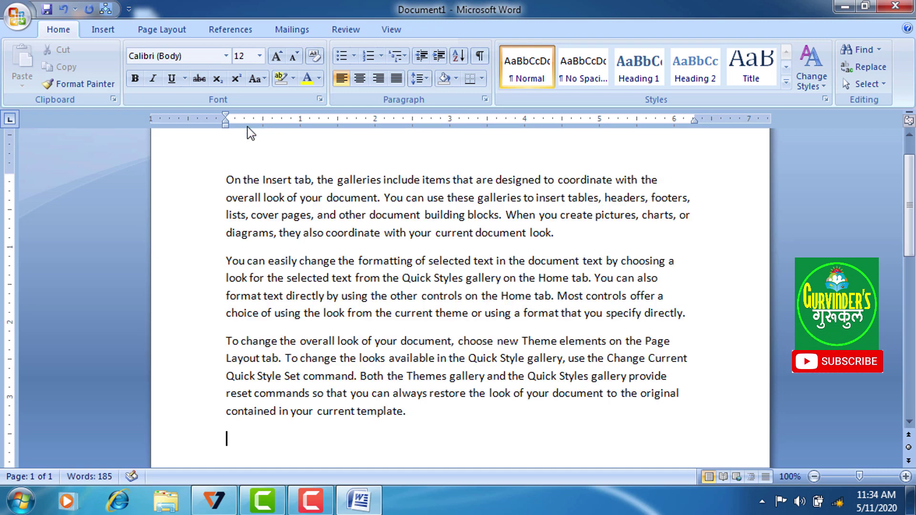
{"action": "type", "text": "=rand()"}
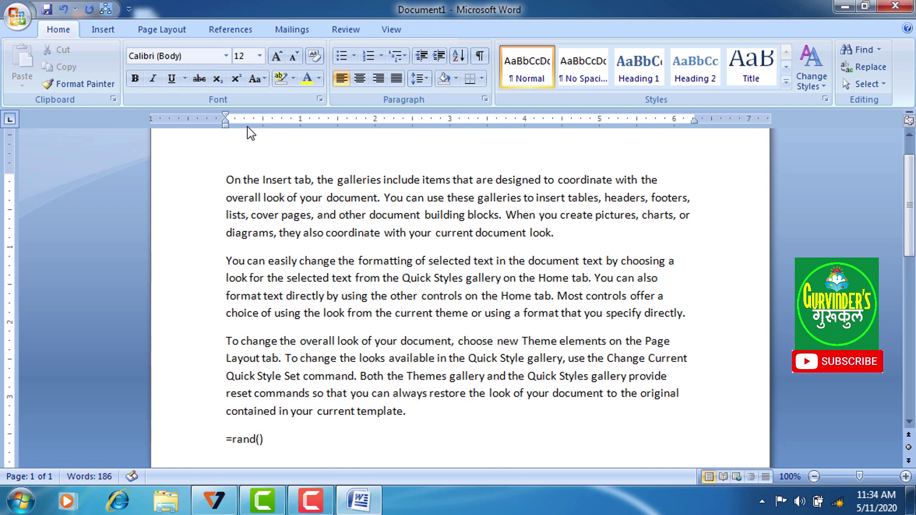
{"action": "key", "text": "Return"}
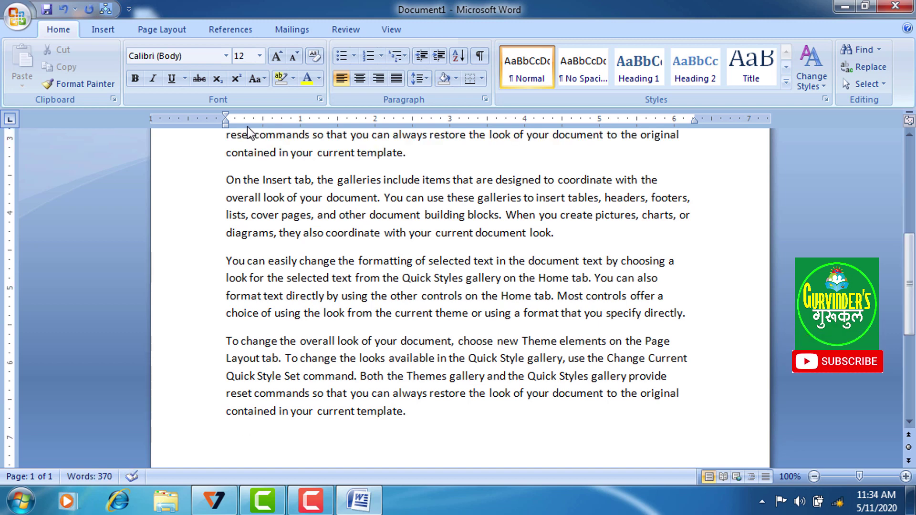
Copy all the text and paste it four times at the end, filling four pages
{"action": "key", "text": "ctrl+a"}
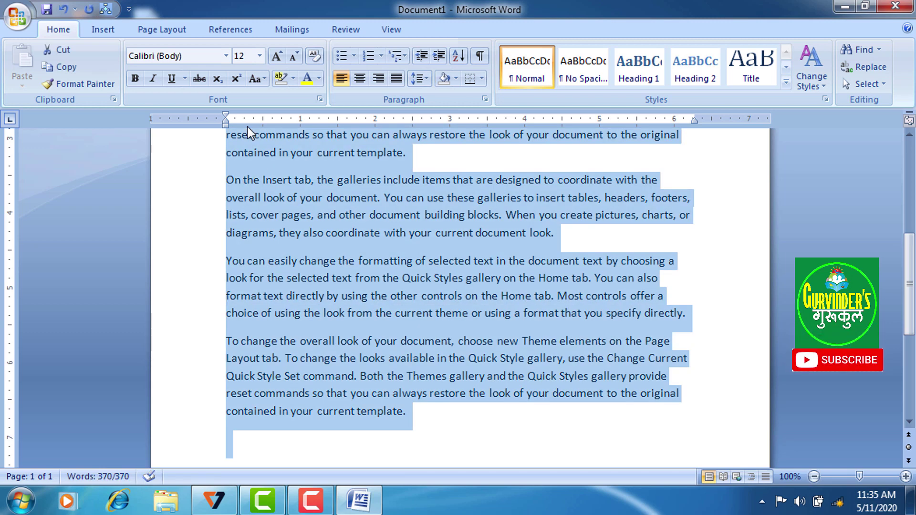
{"action": "key", "text": "ctrl+c"}
{"action": "key", "text": "ctrl+End"}
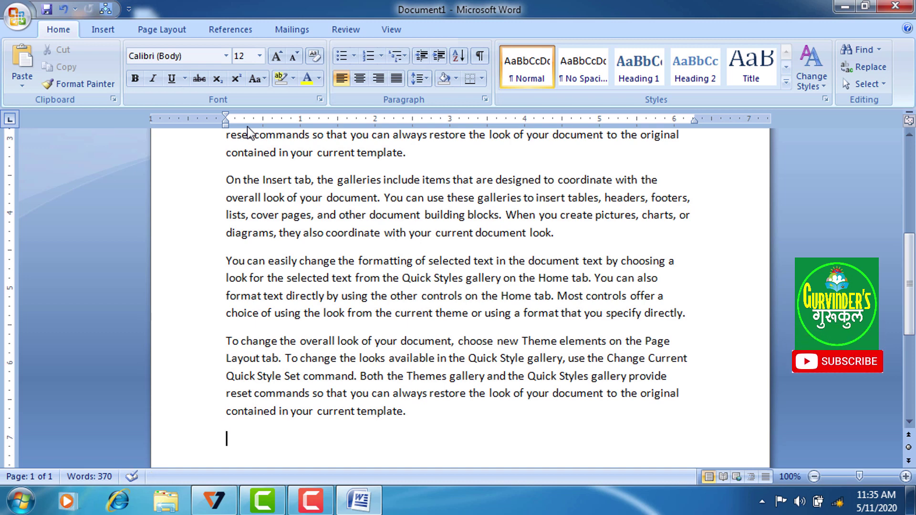
{"action": "key", "text": "ctrl+v"}
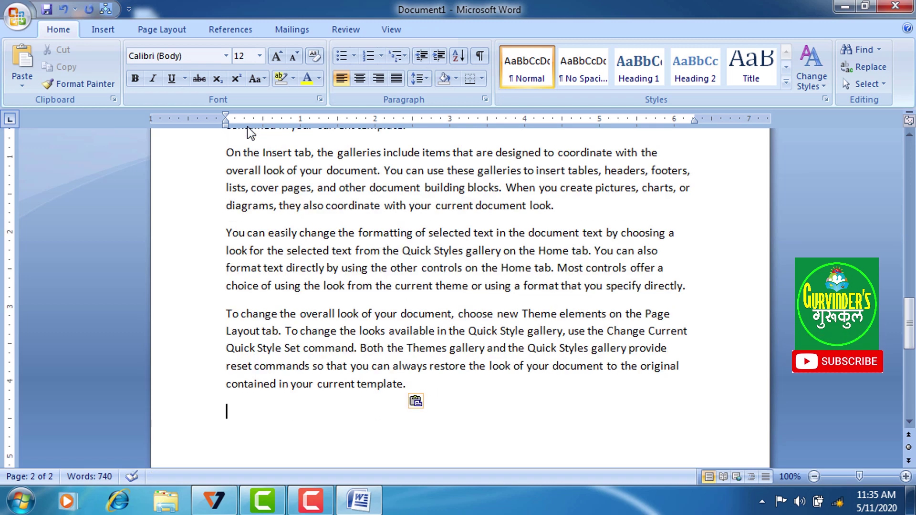
{"action": "key", "text": "ctrl+v"}
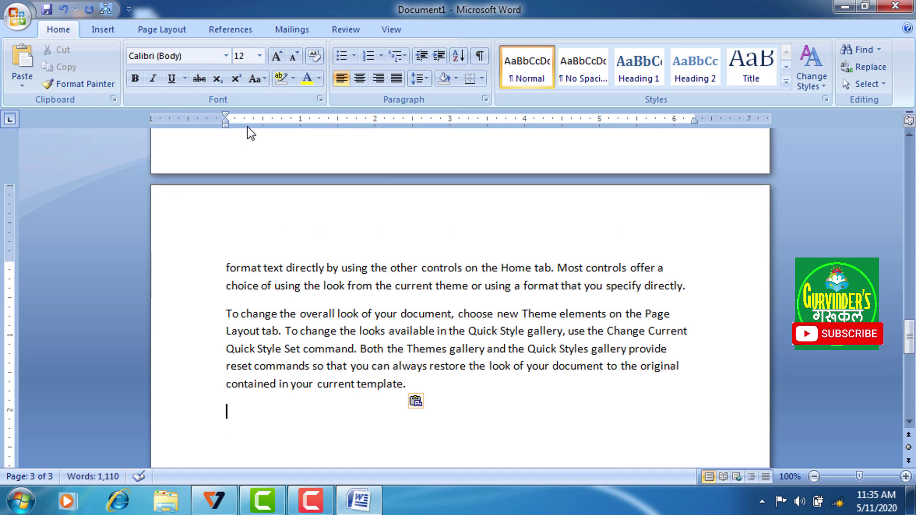
{"action": "key", "text": "ctrl+v"}
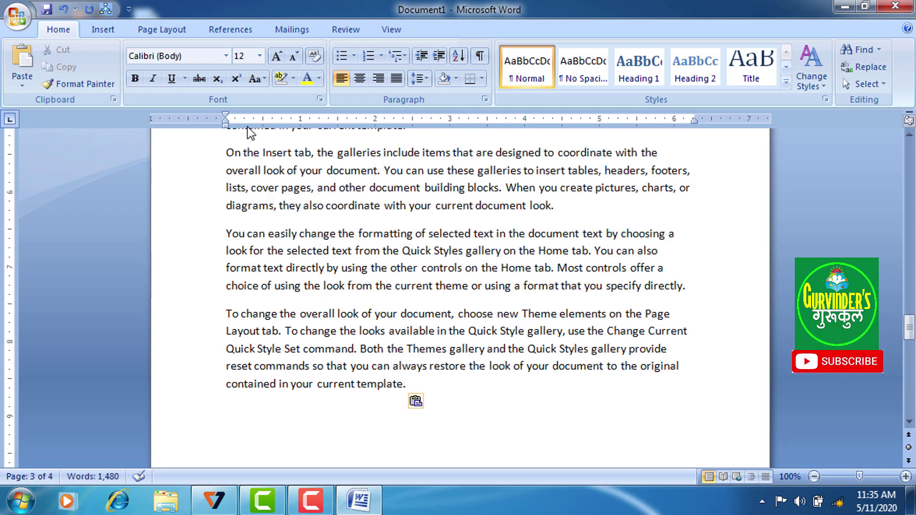
{"action": "key", "text": "ctrl+v"}
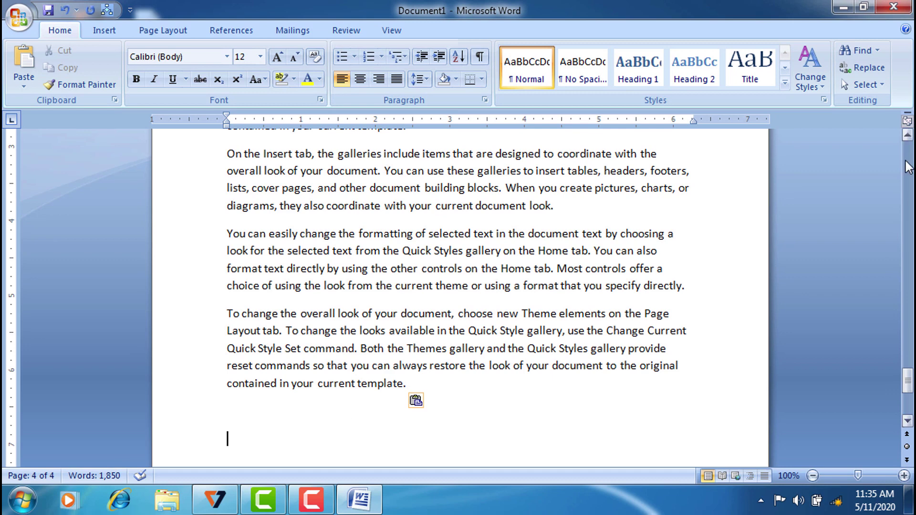
Select all 1,850 words of sample text and justify them
{"action": "left_click", "coordinate": [908, 136]}
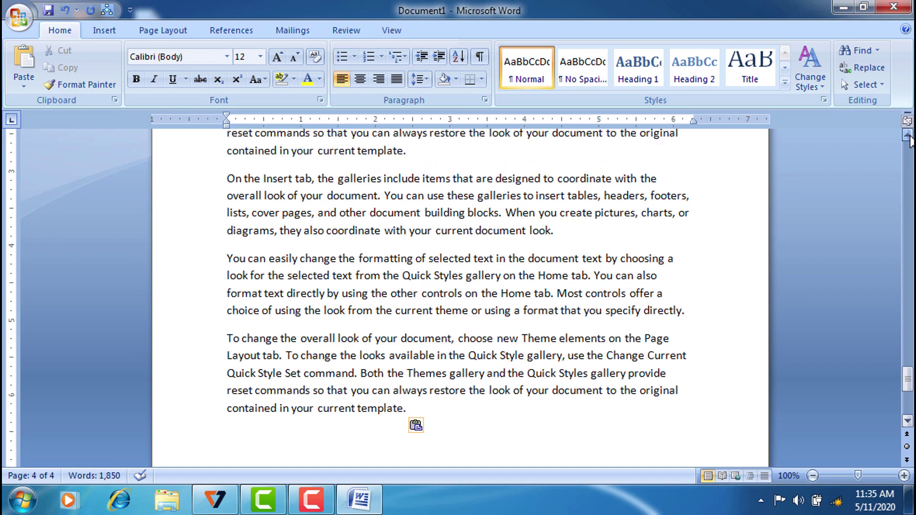
{"action": "left_click_drag", "start_coordinate": [907, 136], "coordinate": [909, 140]}
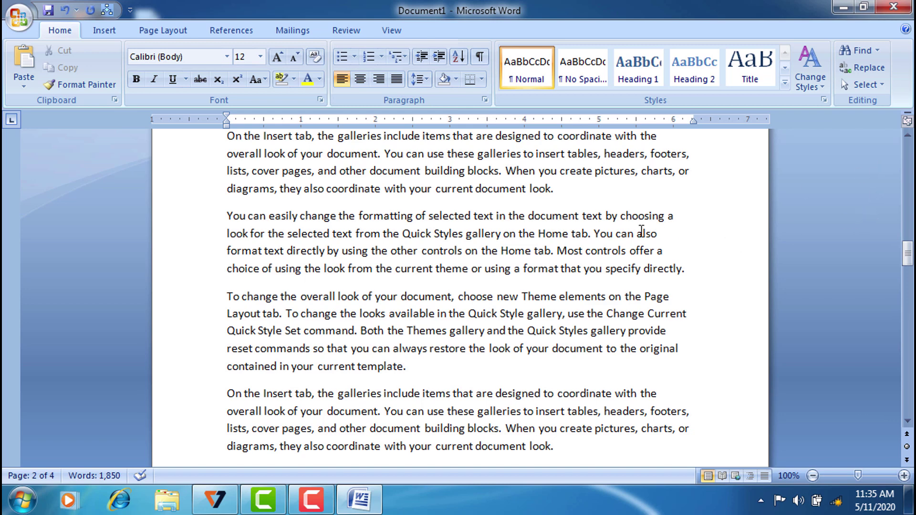
{"action": "left_click", "coordinate": [617, 233]}
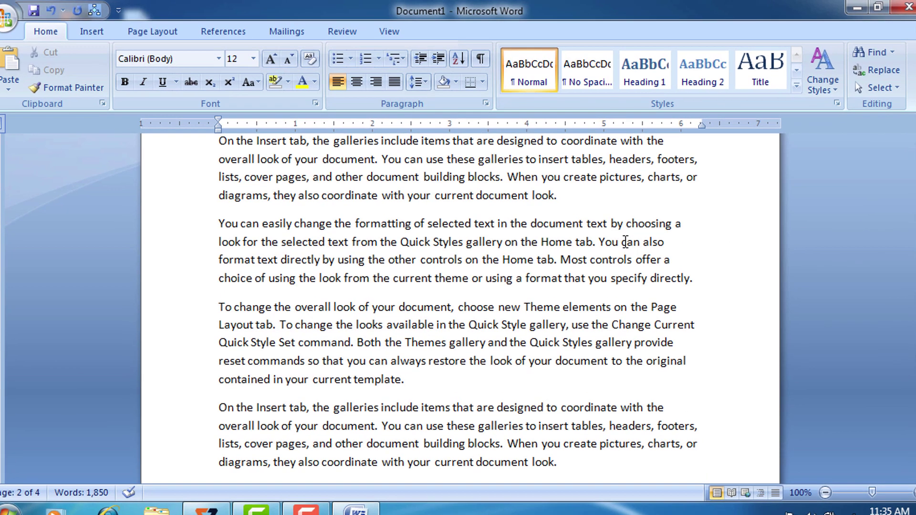
{"action": "key", "text": "ctrl+a"}
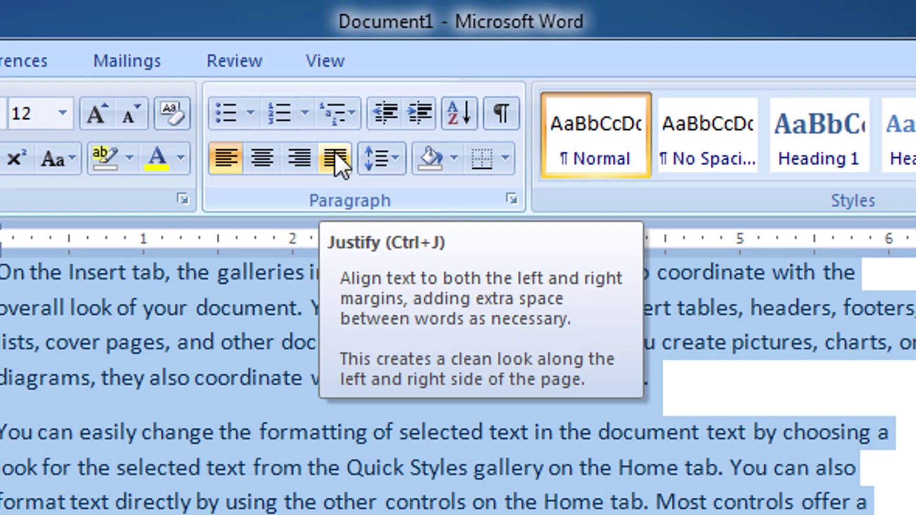
{"action": "left_click", "coordinate": [336, 165]}
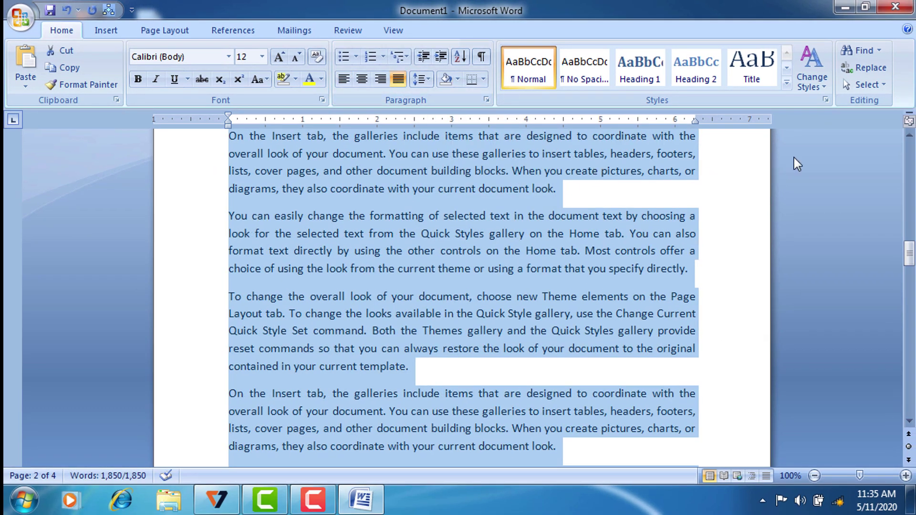
{"action": "left_click", "coordinate": [909, 137]}
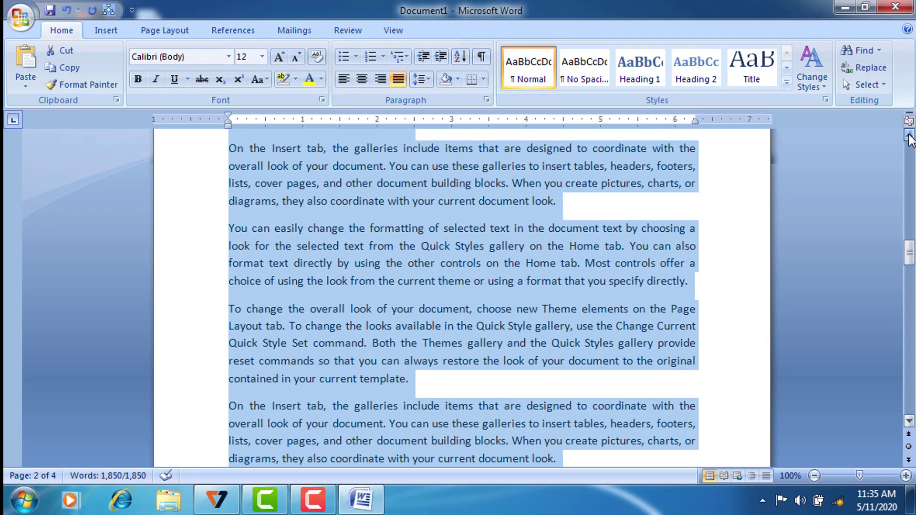
Scroll back to the top of page 1 and bring up the Insert commands
{"action": "left_click_drag", "start_coordinate": [908, 136], "coordinate": [908, 137]}
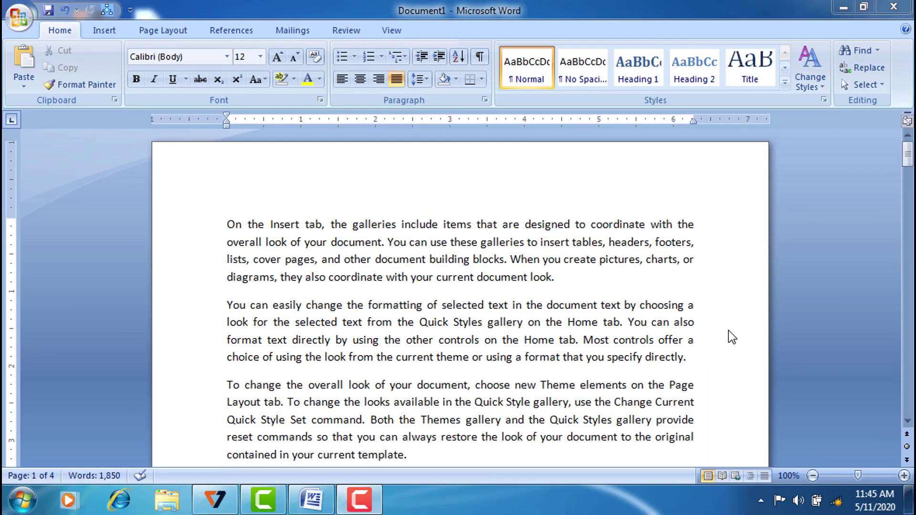
{"action": "left_click", "coordinate": [110, 29]}
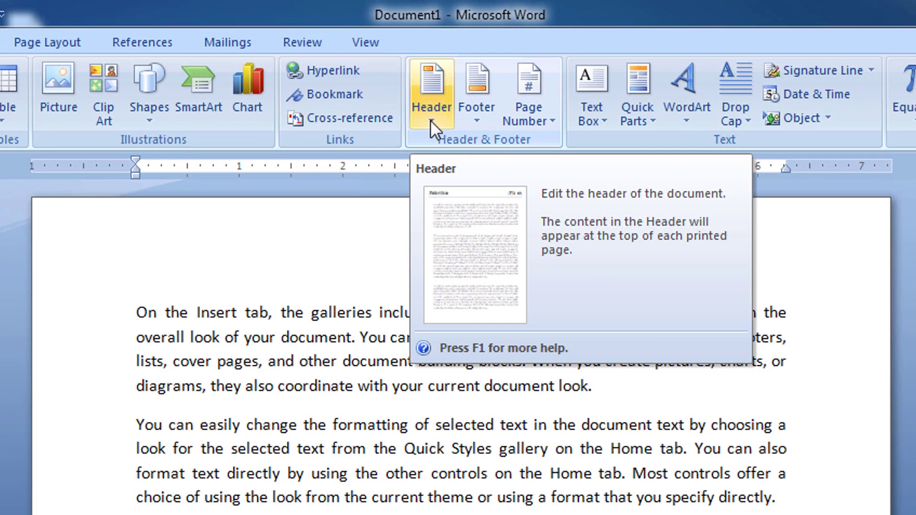
Insert the built-in Mod (Even Page) header from the Header gallery
{"action": "left_click", "coordinate": [430, 119]}
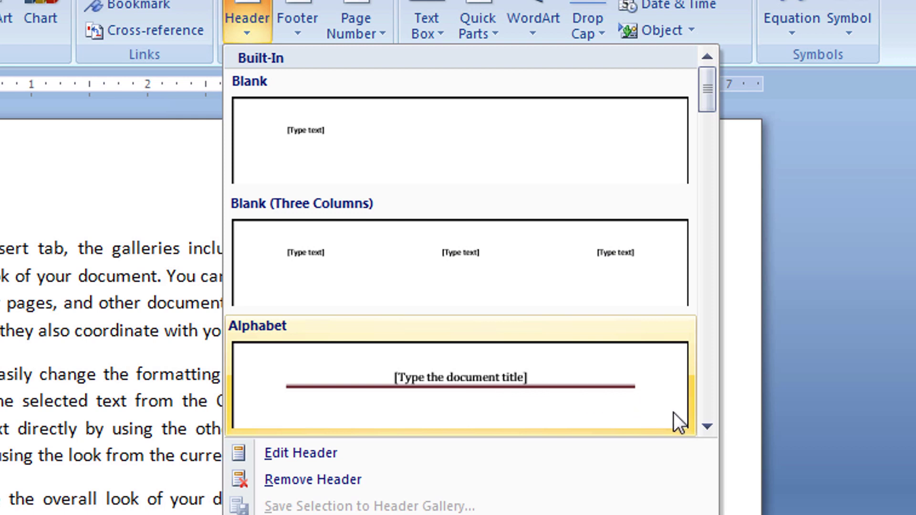
{"action": "left_click", "coordinate": [707, 426]}
{"action": "left_click", "coordinate": [707, 426]}
{"action": "left_click", "coordinate": [707, 426]}
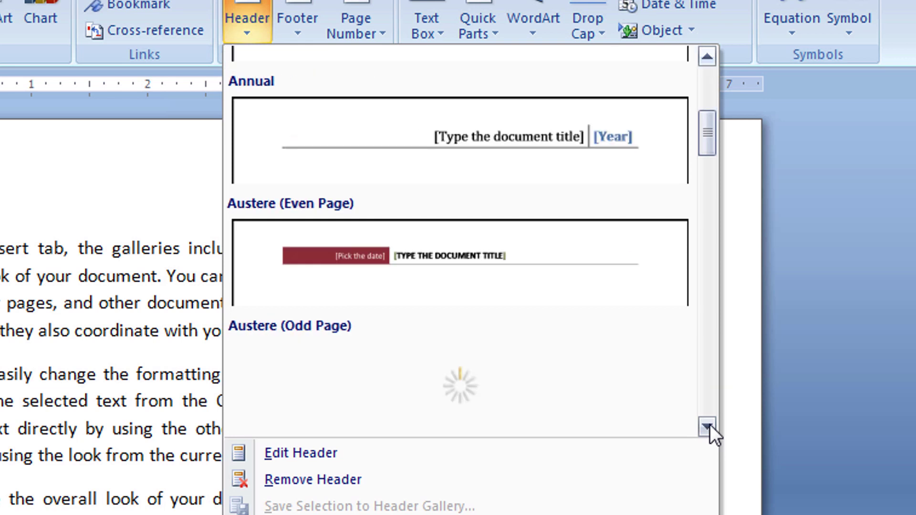
{"action": "left_click", "coordinate": [707, 426]}
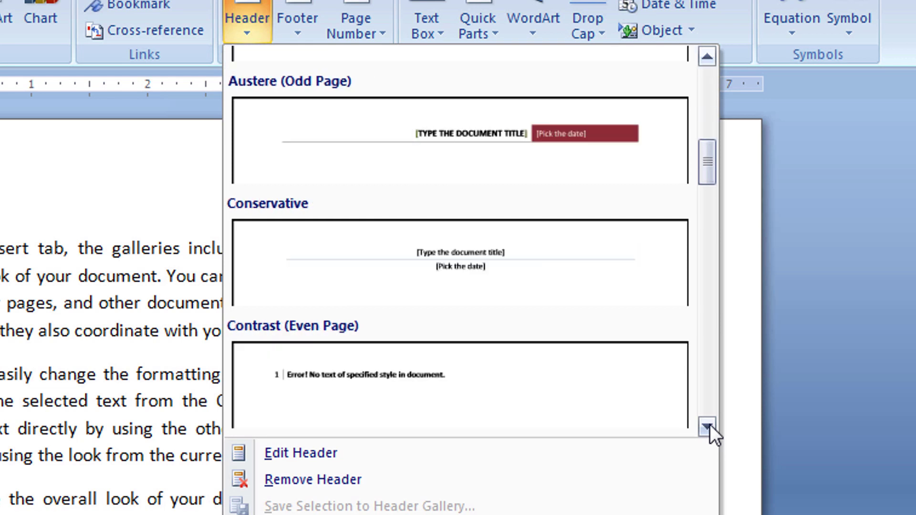
{"action": "left_click", "coordinate": [706, 426]}
{"action": "left_click", "coordinate": [707, 426]}
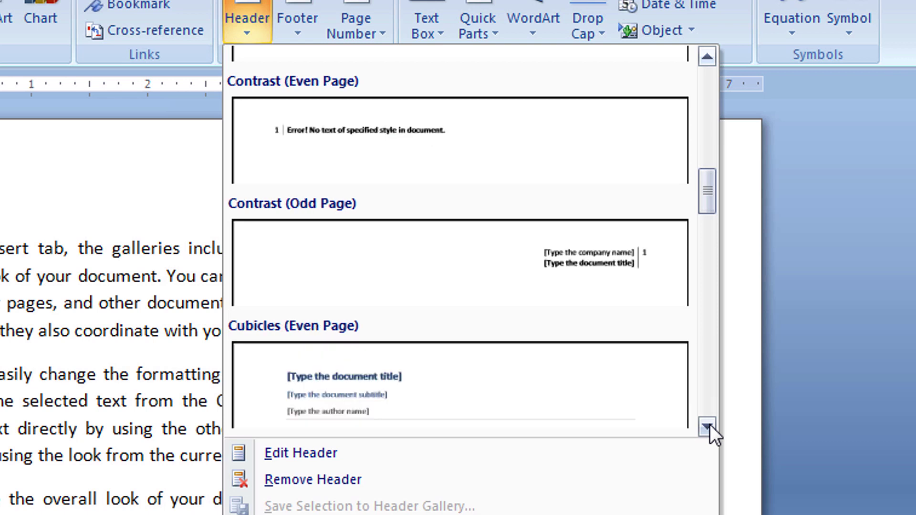
{"action": "left_click", "coordinate": [706, 426]}
{"action": "left_click", "coordinate": [707, 426]}
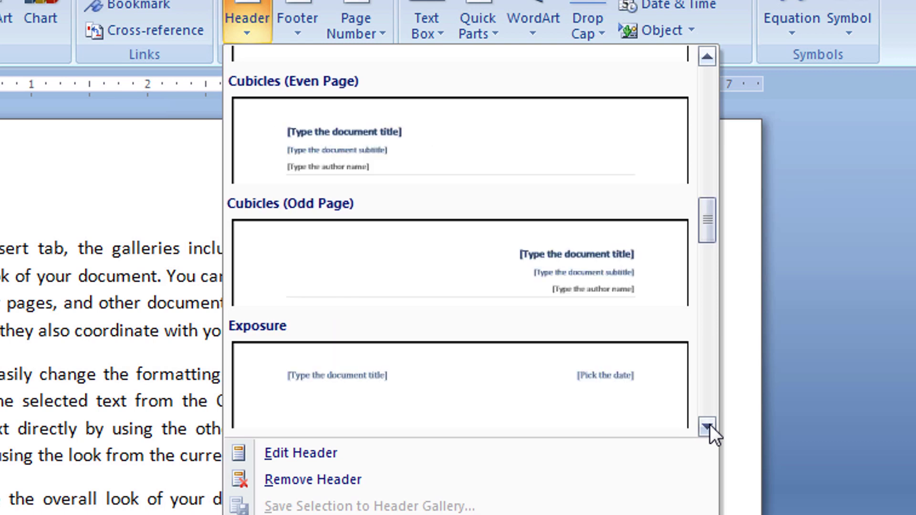
{"action": "left_click", "coordinate": [707, 426]}
{"action": "left_click", "coordinate": [707, 426]}
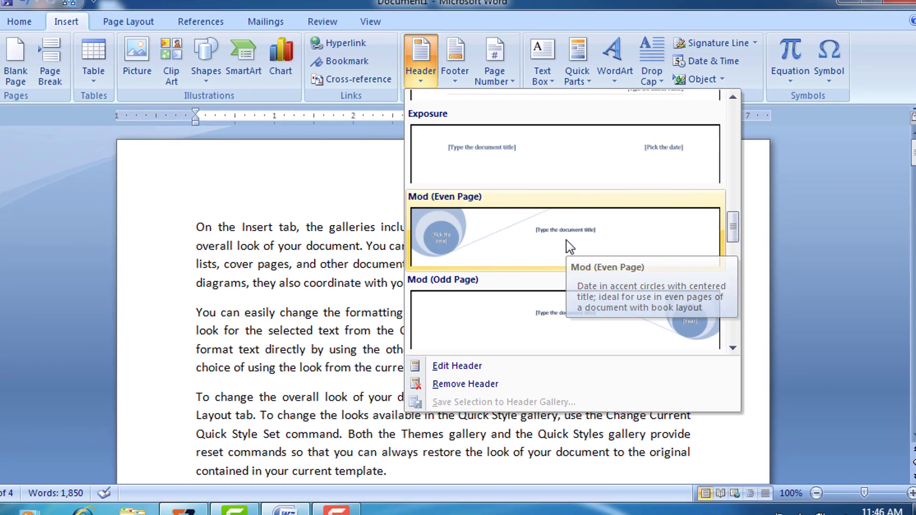
{"action": "left_click", "coordinate": [462, 268]}
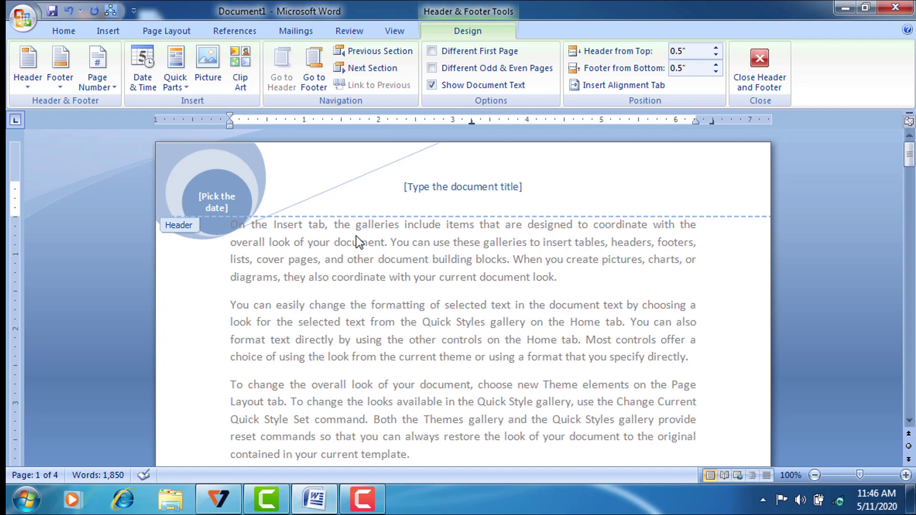
Set the header's date placeholder to May 11, 2020 using the dropdown calendar
{"action": "left_click", "coordinate": [222, 202]}
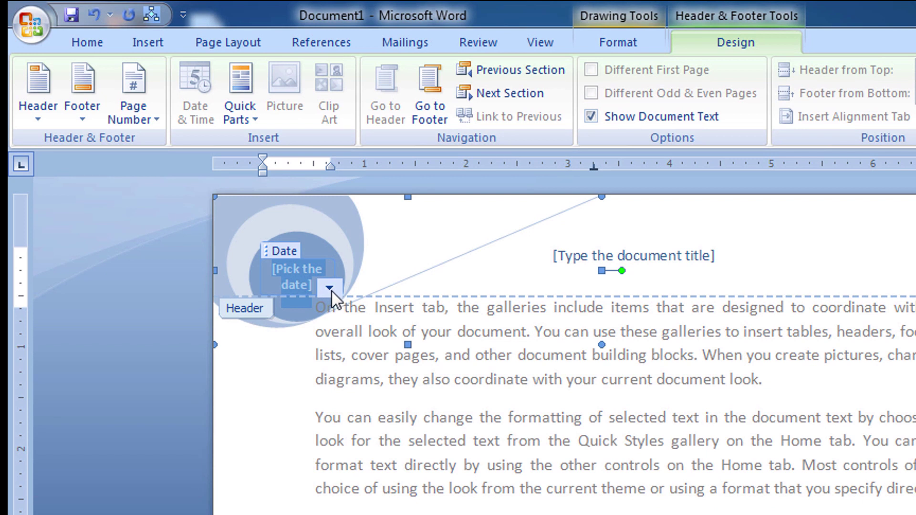
{"action": "left_click", "coordinate": [329, 287]}
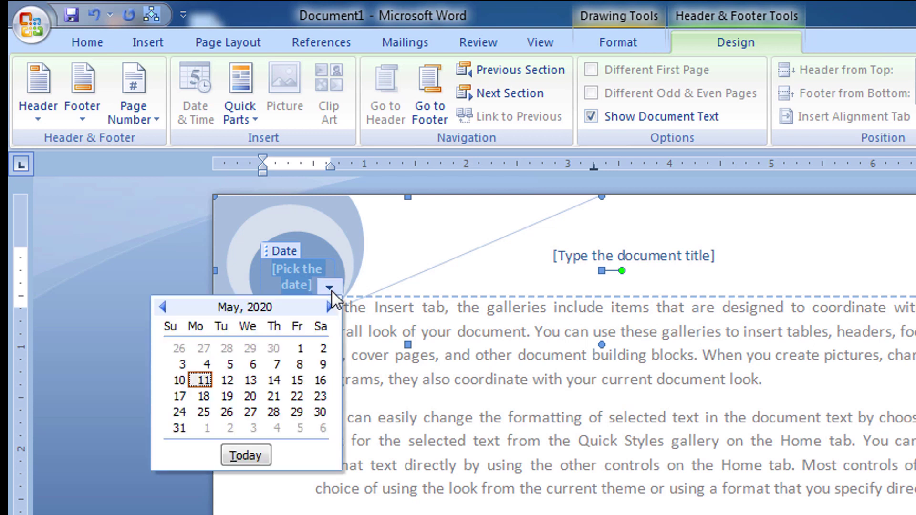
{"action": "left_click", "coordinate": [203, 380]}
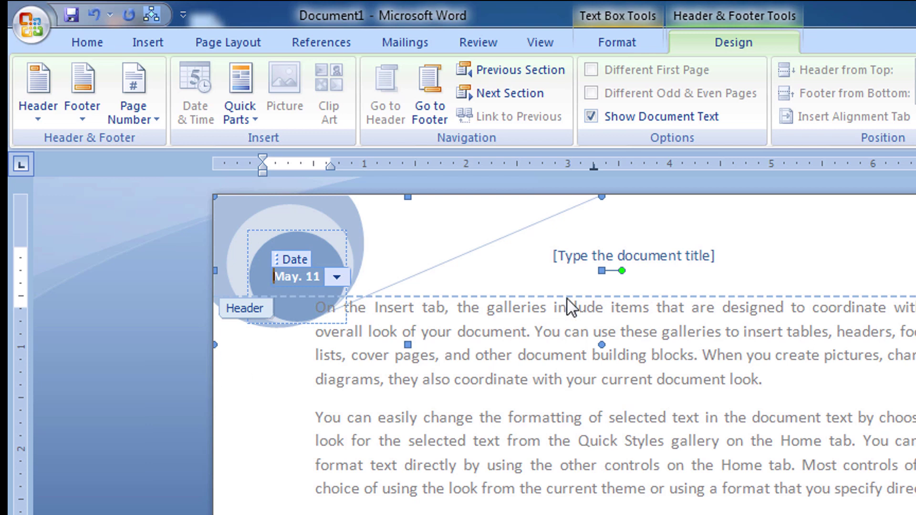
{"action": "left_click", "coordinate": [656, 246]}
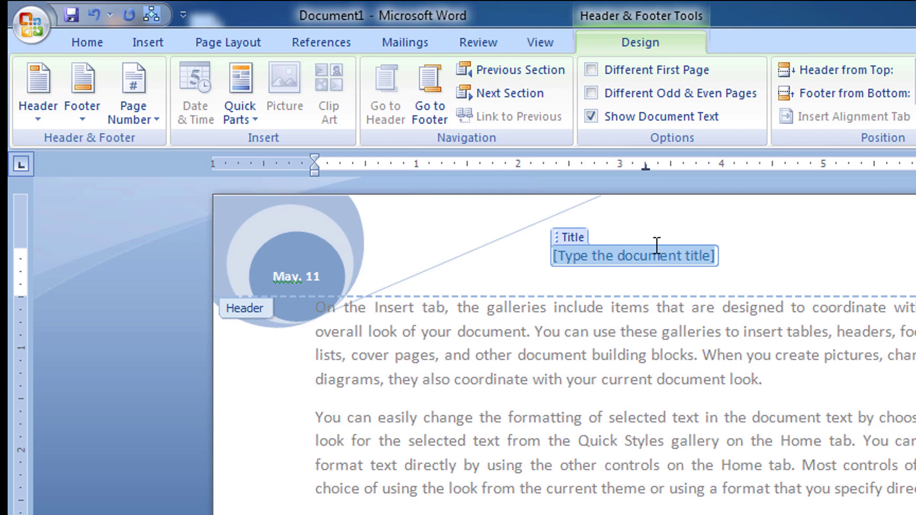
Type the tutorial's title in capital letters into the header title placeholder
{"action": "type", "text": "GURU"}
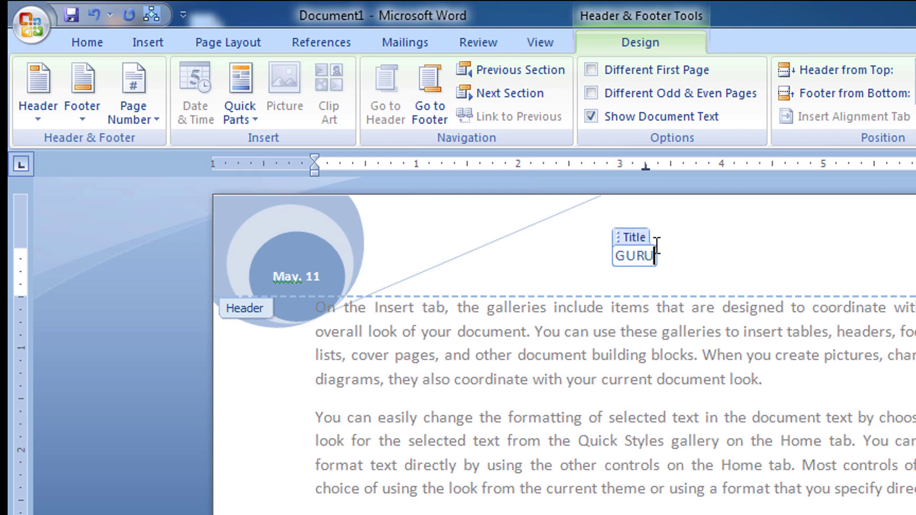
{"action": "key", "text": "BackSpace"}
{"action": "type", "text": "VI"}
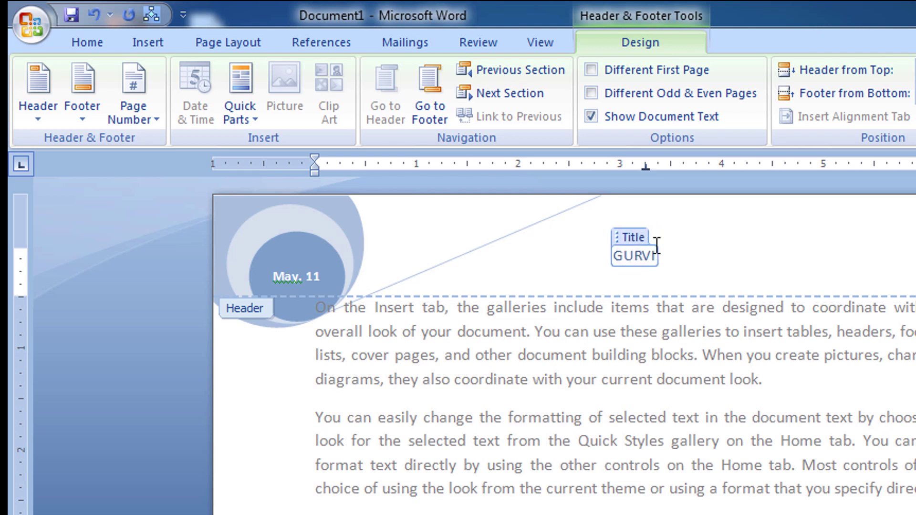
{"action": "type", "text": "NDER'S GU"}
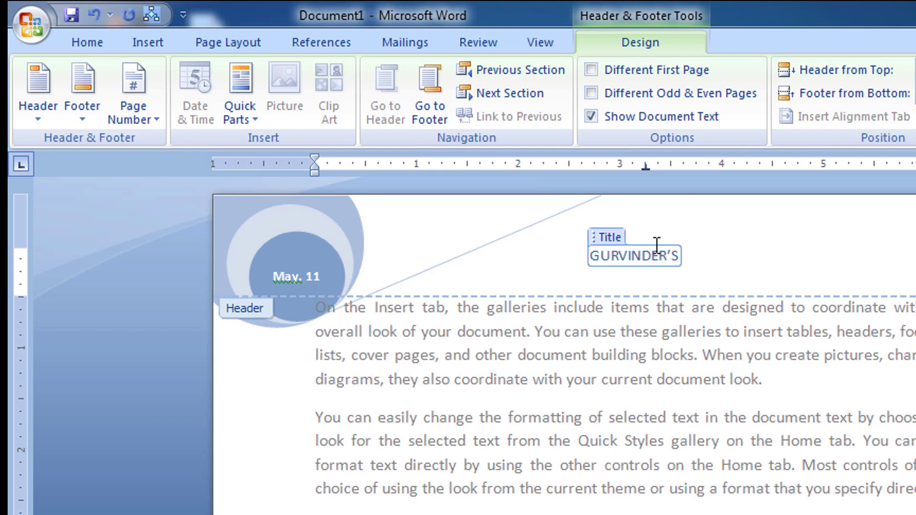
{"action": "type", "text": "RUKUL"}
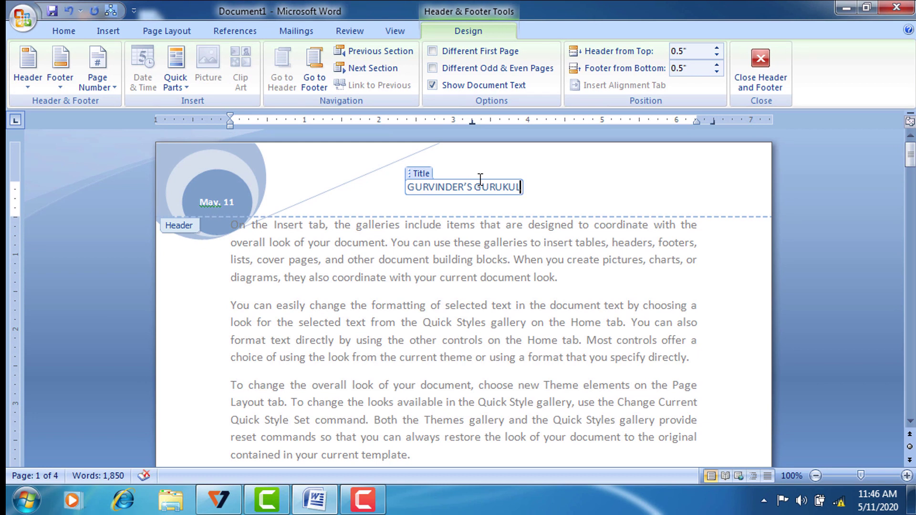
{"action": "key", "text": "Right"}
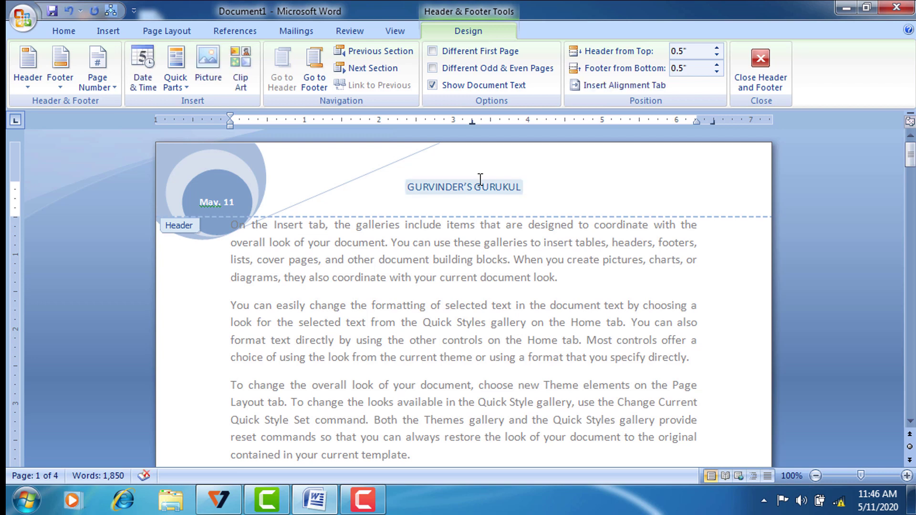
{"action": "left_click", "coordinate": [592, 185]}
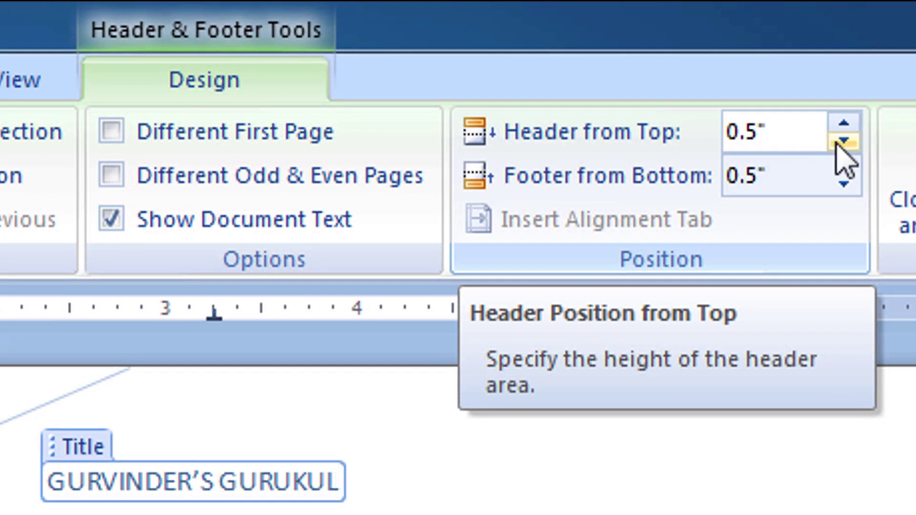
{"action": "left_click", "coordinate": [842, 141]}
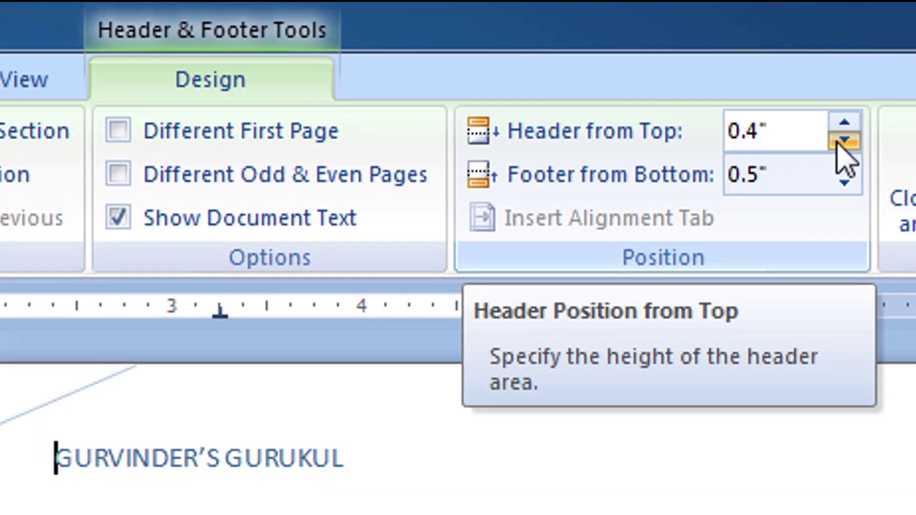
{"action": "left_click", "coordinate": [842, 141]}
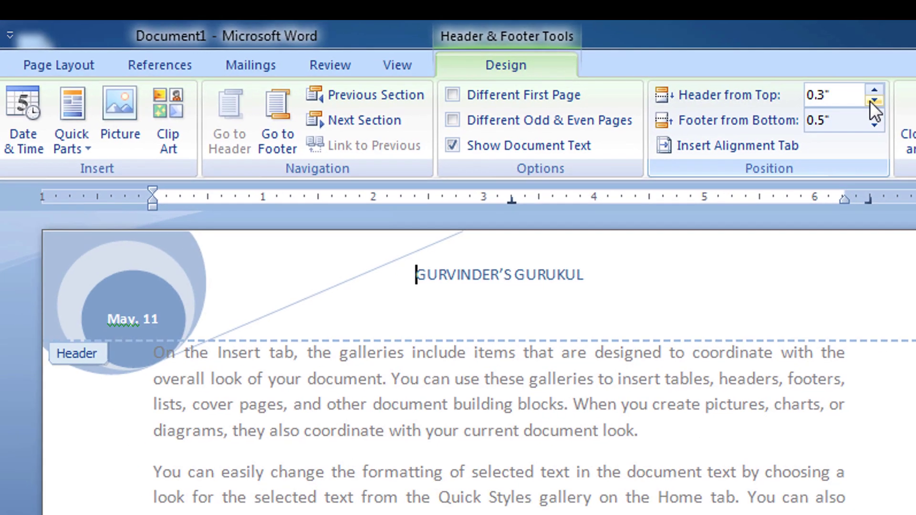
{"action": "left_click", "coordinate": [870, 102]}
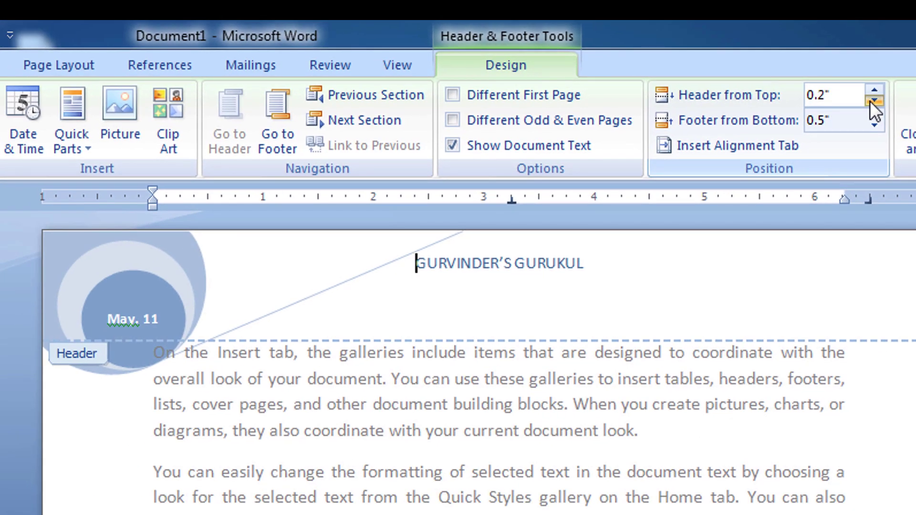
{"action": "left_click", "coordinate": [876, 91]}
{"action": "left_click", "coordinate": [877, 90]}
{"action": "left_click", "coordinate": [876, 91]}
{"action": "left_click", "coordinate": [877, 91]}
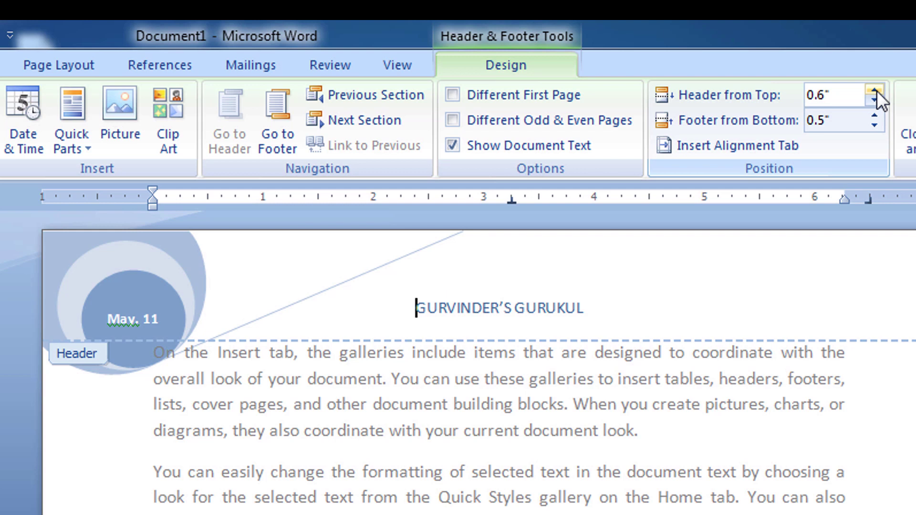
{"action": "left_click", "coordinate": [877, 91]}
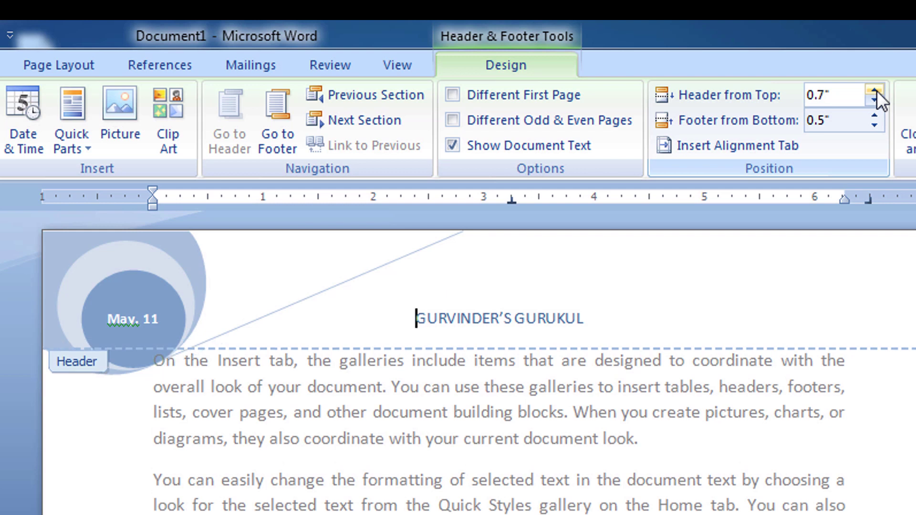
{"action": "left_click", "coordinate": [877, 102]}
{"action": "left_click", "coordinate": [877, 102]}
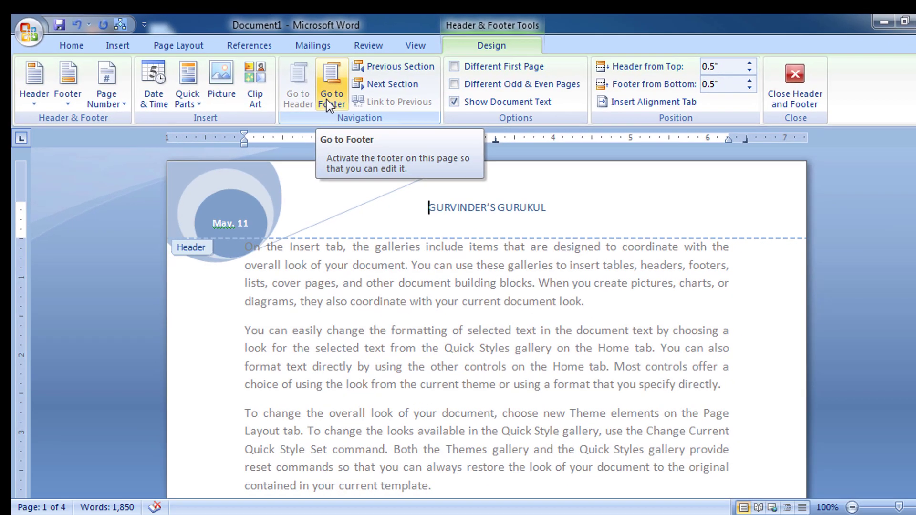
Jump to the page 1 footer and open the built-in footer gallery
{"action": "left_click", "coordinate": [328, 101]}
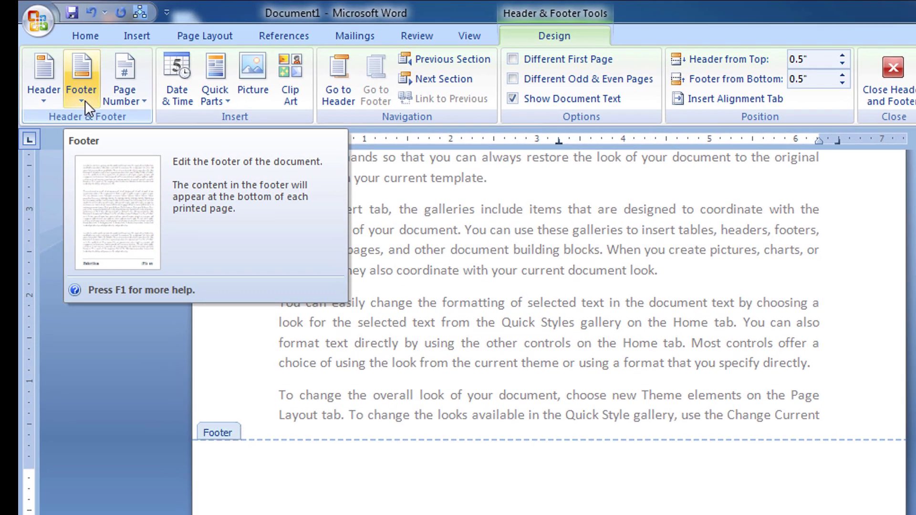
{"action": "left_click", "coordinate": [85, 101]}
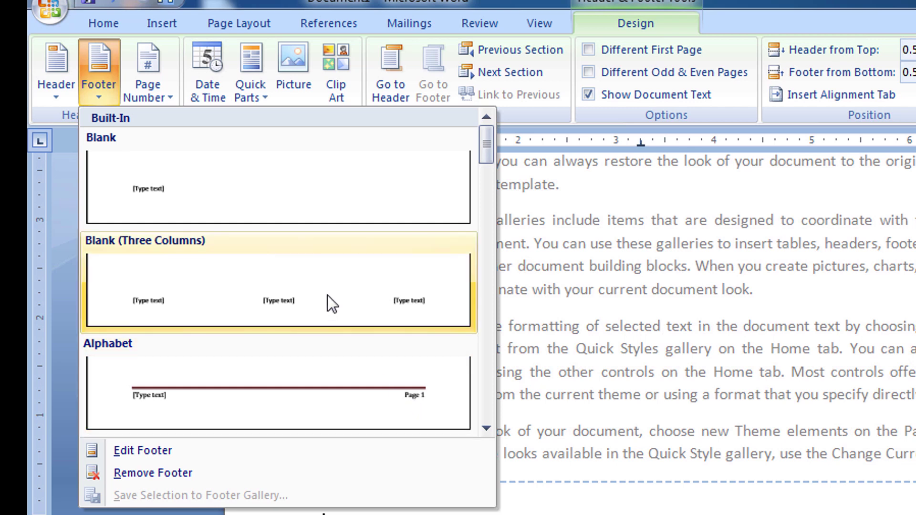
Add Bottom of Page 'Page X of Y' Bold Numbers 2 numbering, showing 'Page 1 of 4'
{"action": "left_click", "coordinate": [167, 99]}
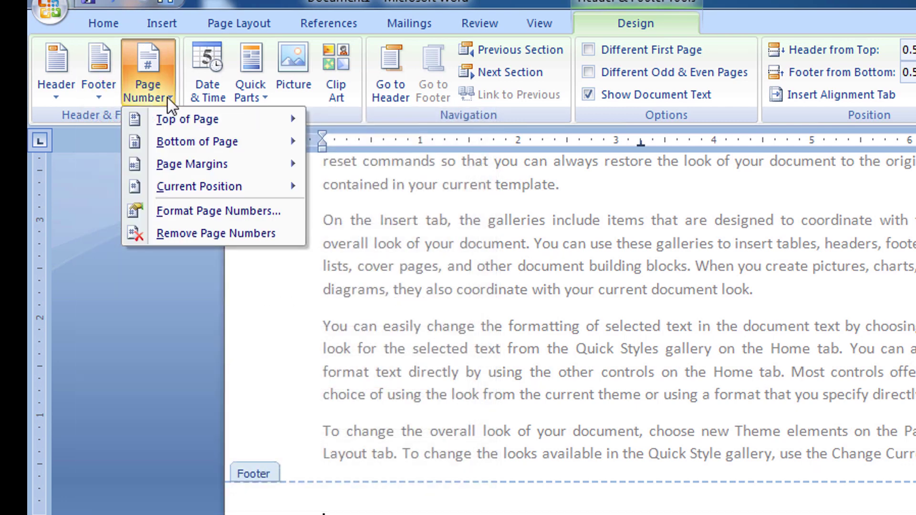
{"action": "mouse_move", "coordinate": [181, 124]}
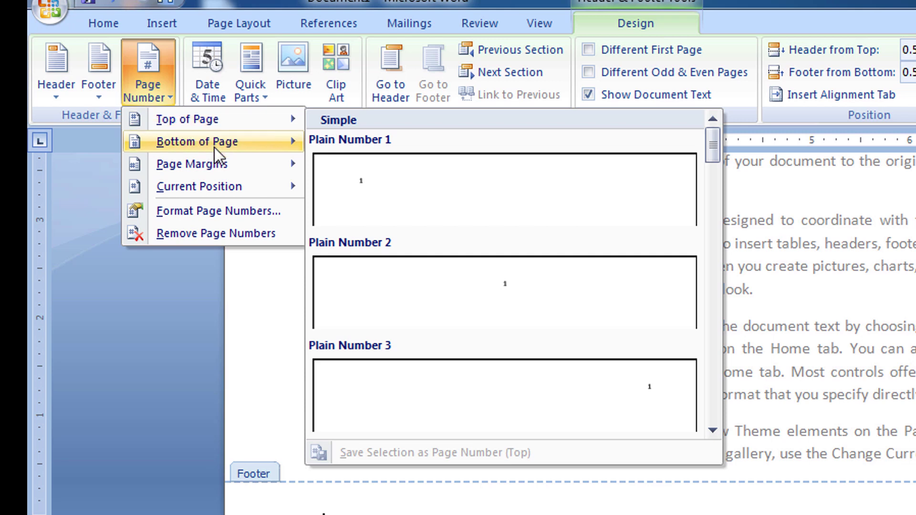
{"action": "mouse_move", "coordinate": [215, 149]}
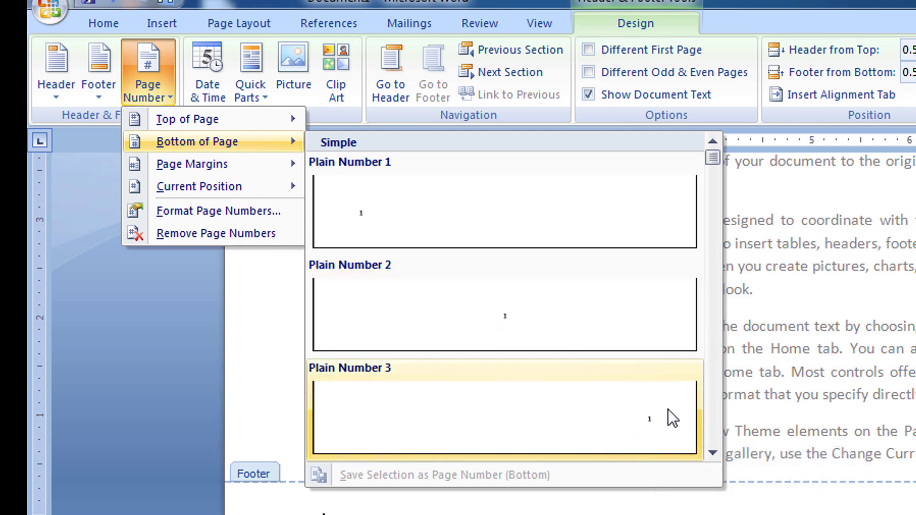
{"action": "left_click", "coordinate": [713, 450]}
{"action": "left_click", "coordinate": [714, 450]}
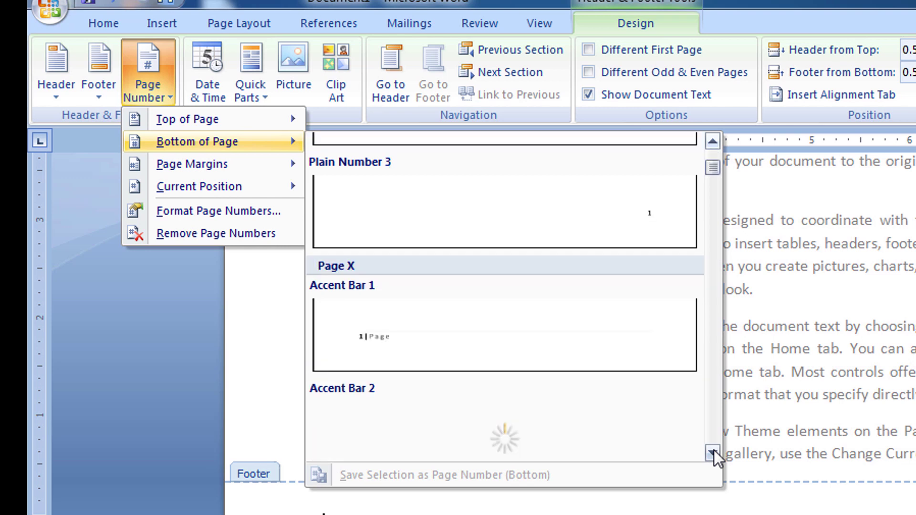
{"action": "left_click", "coordinate": [713, 450]}
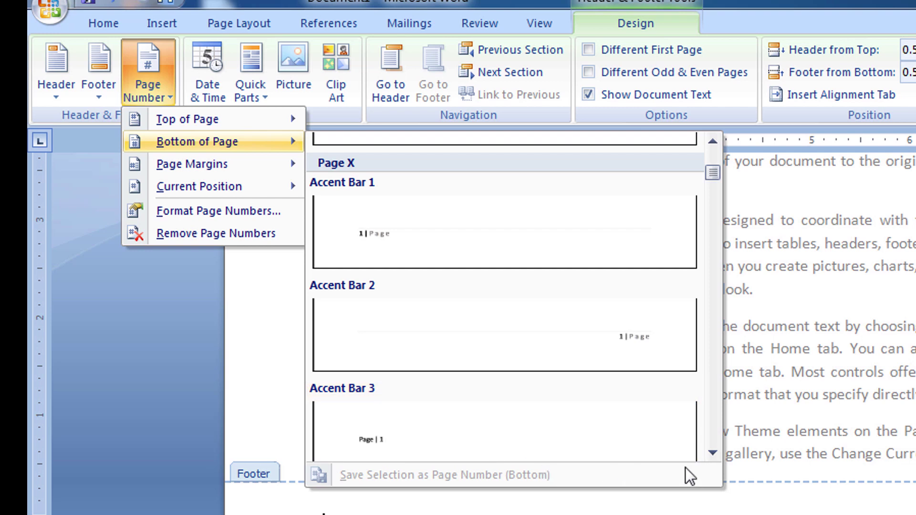
{"action": "left_click", "coordinate": [711, 452]}
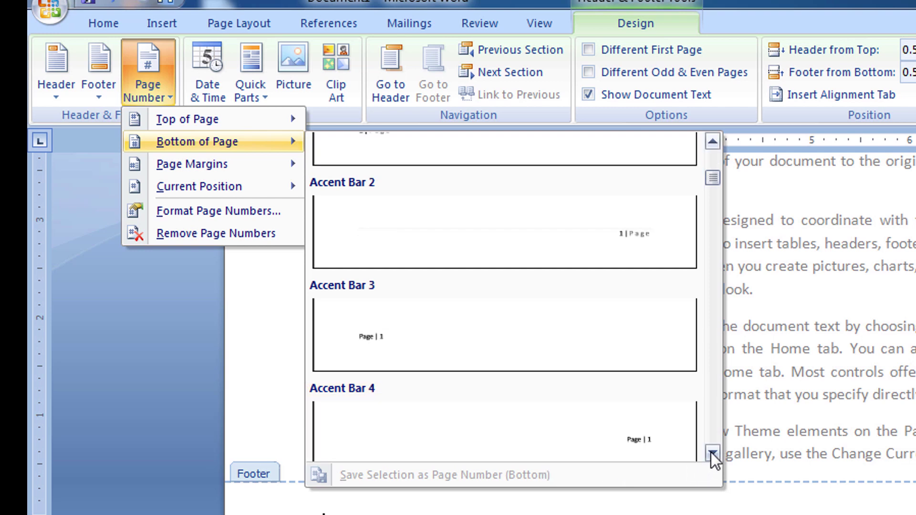
{"action": "left_click", "coordinate": [712, 452]}
{"action": "left_click", "coordinate": [712, 452]}
{"action": "left_click", "coordinate": [712, 452]}
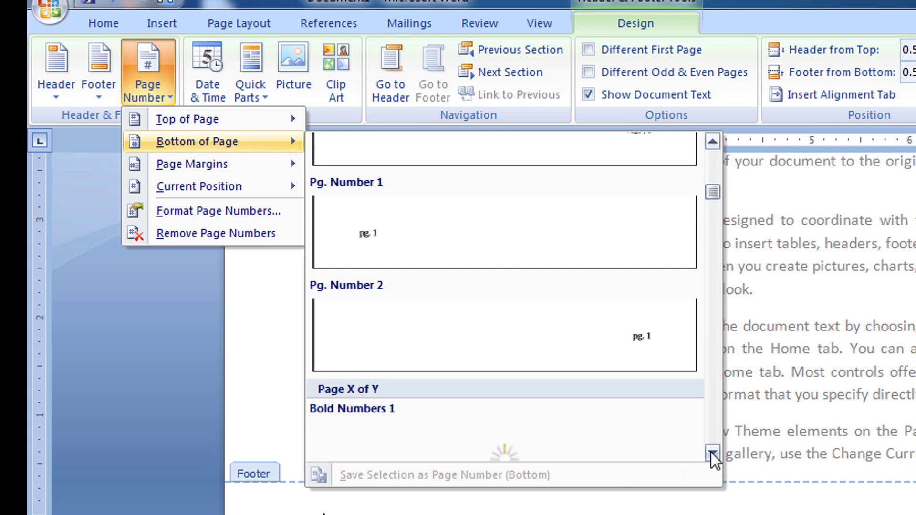
{"action": "left_click", "coordinate": [712, 453]}
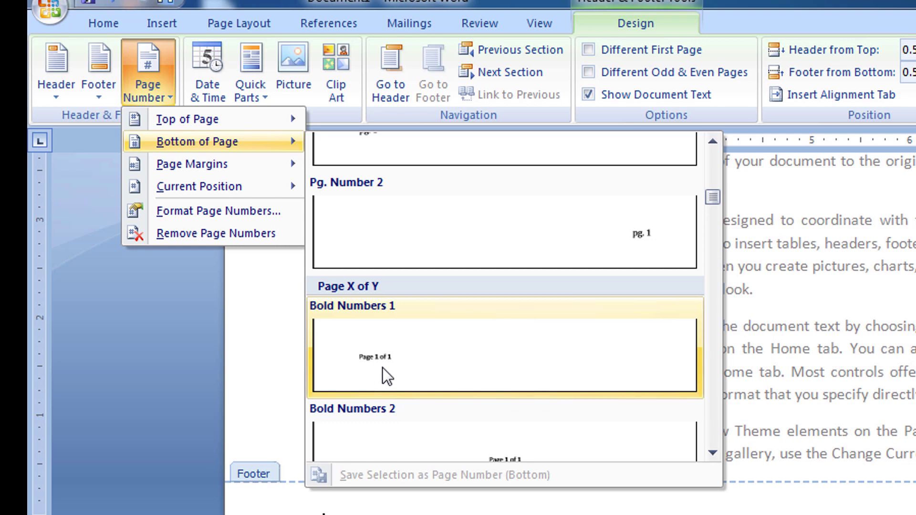
{"action": "left_click", "coordinate": [502, 442]}
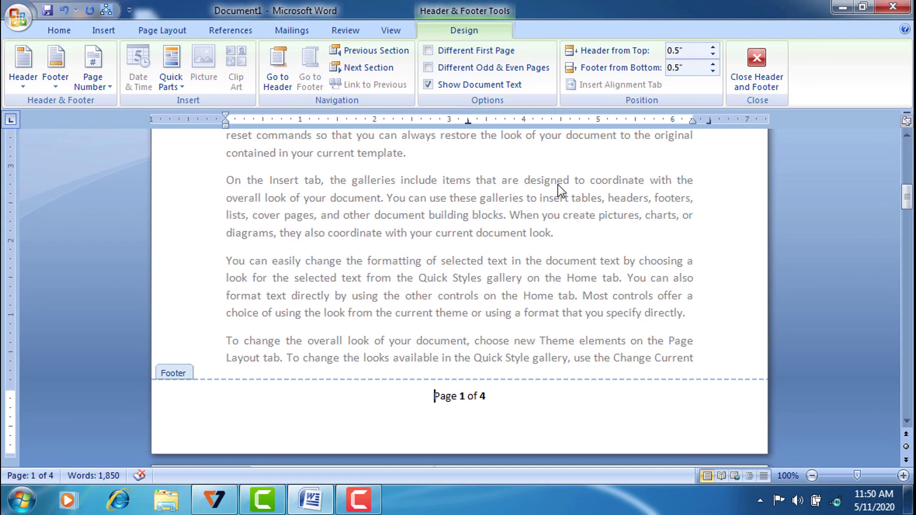
{"action": "left_click", "coordinate": [907, 421]}
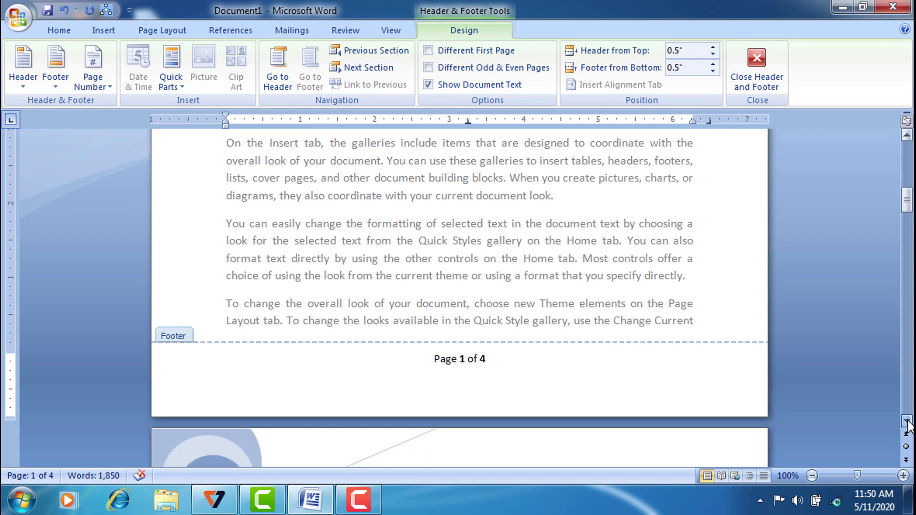
{"action": "left_click", "coordinate": [906, 421]}
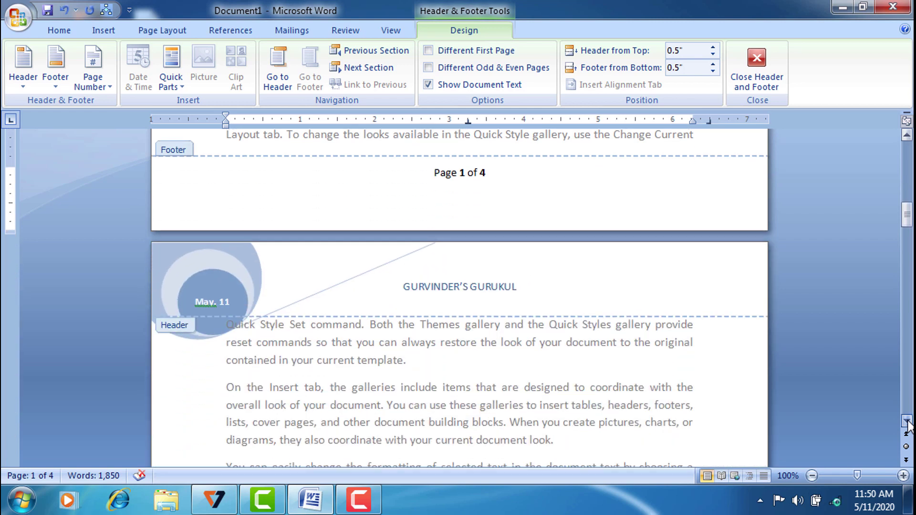
{"action": "left_click", "coordinate": [906, 420]}
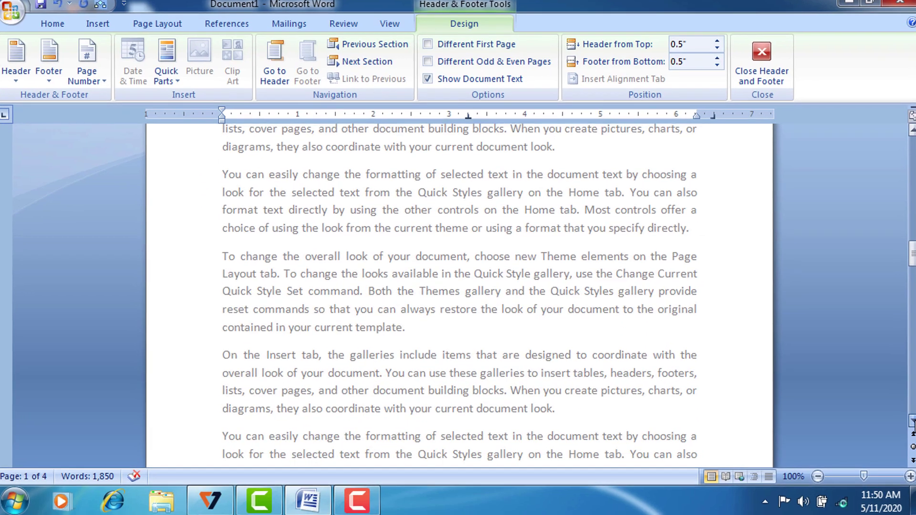
{"action": "left_click", "coordinate": [912, 420]}
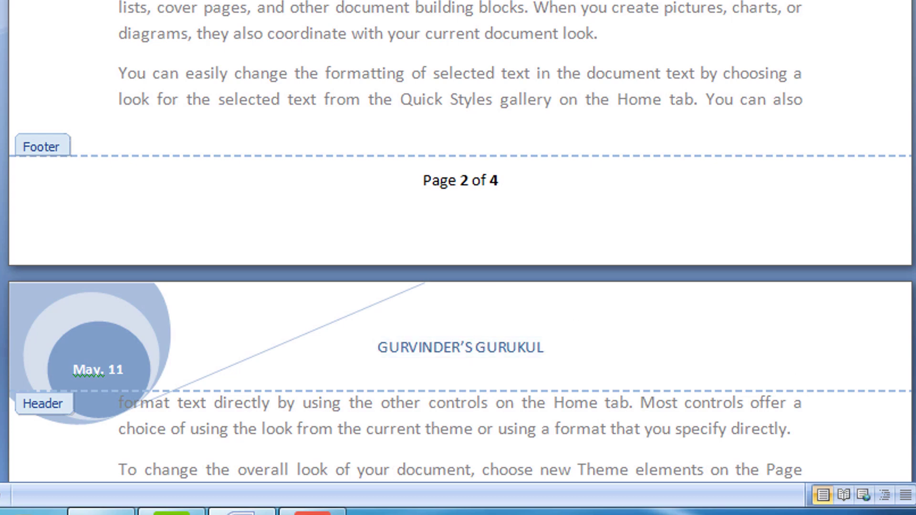
{"action": "scroll", "coordinate": [458, 240], "scroll_direction": "down", "scroll_amount": 6}
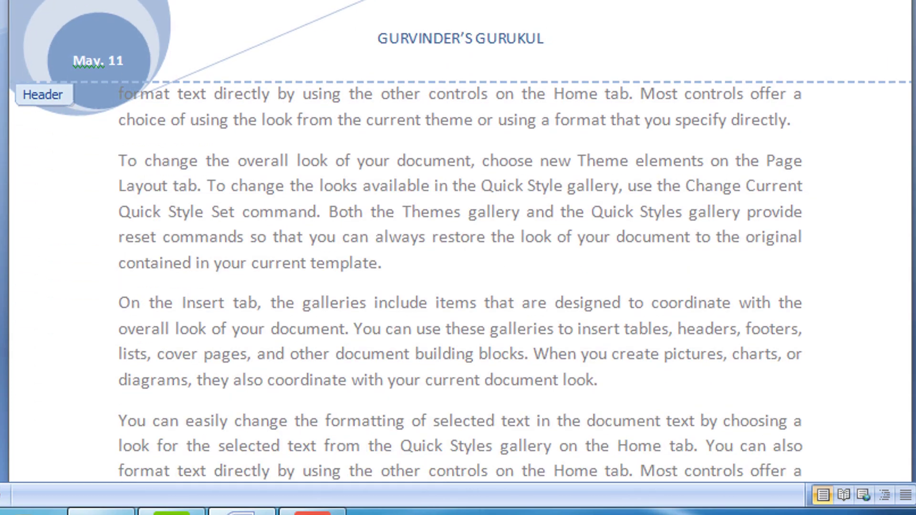
{"action": "scroll", "coordinate": [458, 240], "scroll_direction": "down", "scroll_amount": 6}
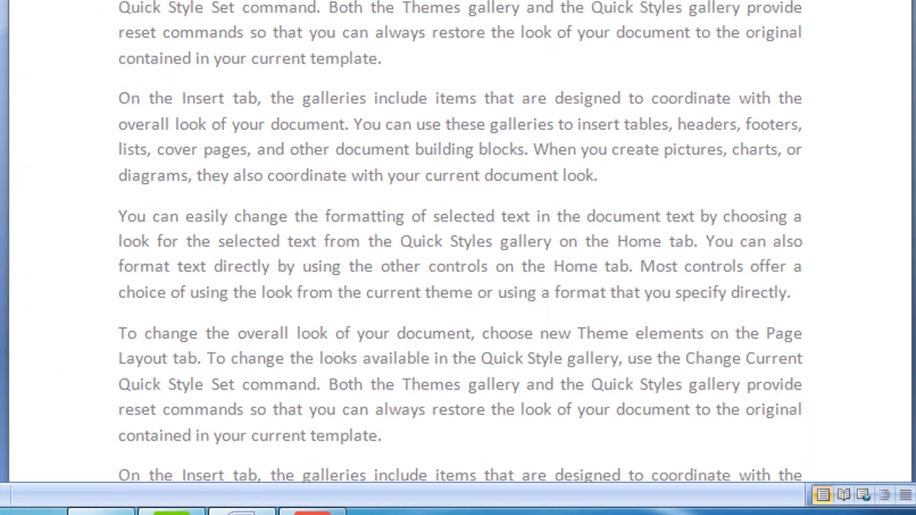
{"action": "scroll", "coordinate": [458, 241], "scroll_direction": "down", "scroll_amount": 7}
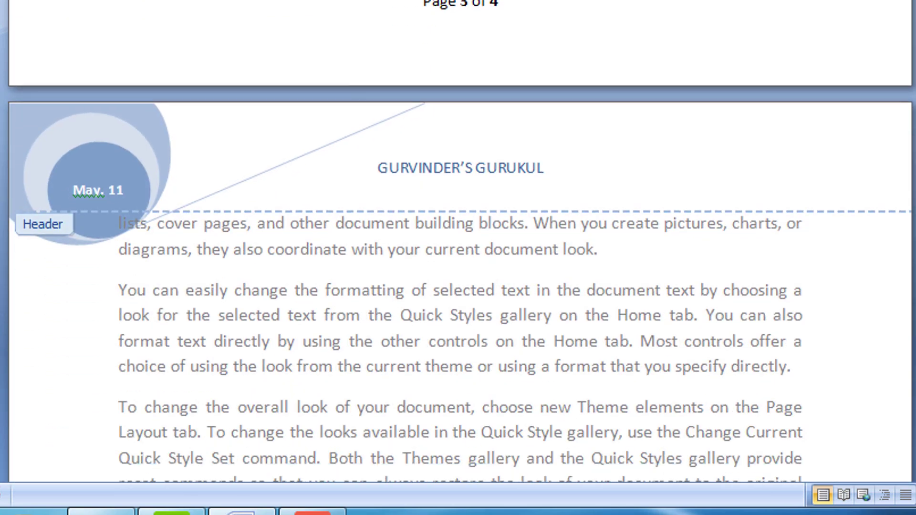
{"action": "scroll", "coordinate": [458, 241], "scroll_direction": "down", "scroll_amount": 8}
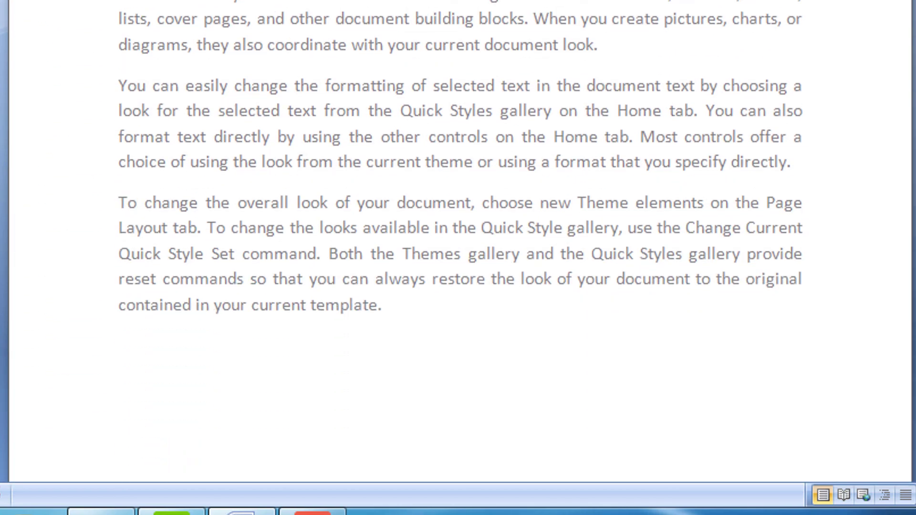
{"action": "scroll", "coordinate": [458, 241], "scroll_direction": "down", "scroll_amount": 5}
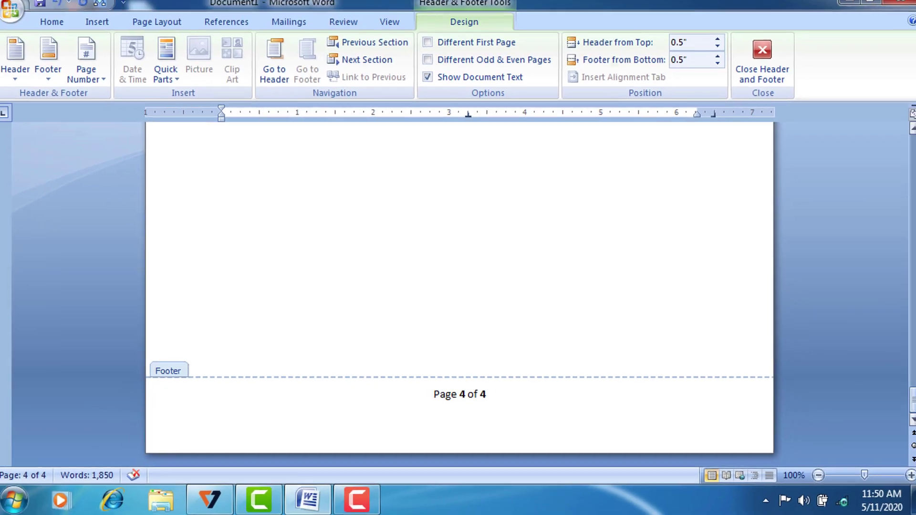
Scroll back to page 1 and close the header and footer
{"action": "left_click_drag", "start_coordinate": [911, 399], "coordinate": [911, 147]}
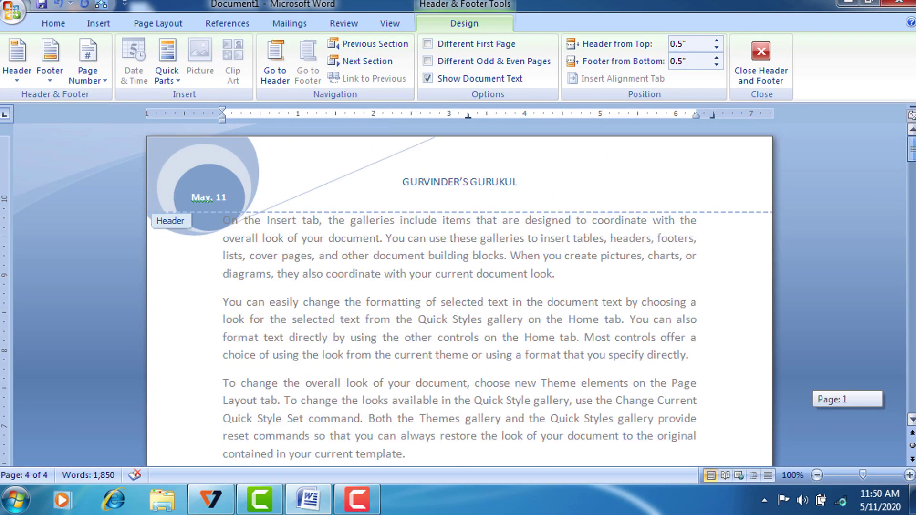
{"action": "left_click", "coordinate": [772, 75]}
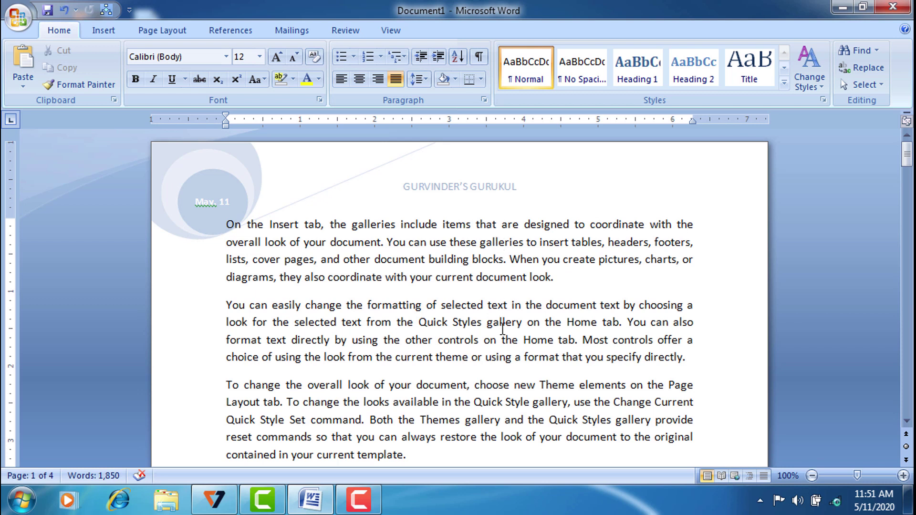
Double-click the top of page 1 to reopen its header for editing
{"action": "double_click", "coordinate": [497, 188]}
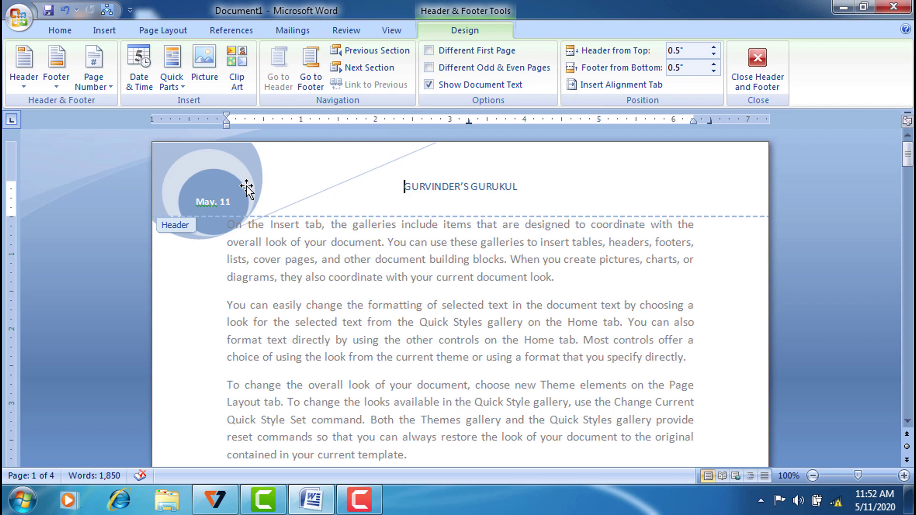
Delete the circular May. 11 date graphic and move to the empty line below the title
{"action": "left_click", "coordinate": [246, 186]}
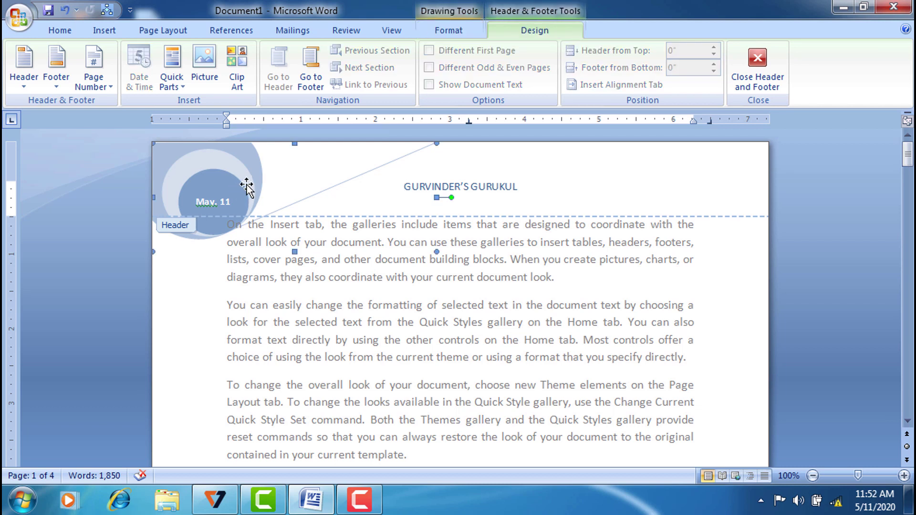
{"action": "key", "text": "Delete"}
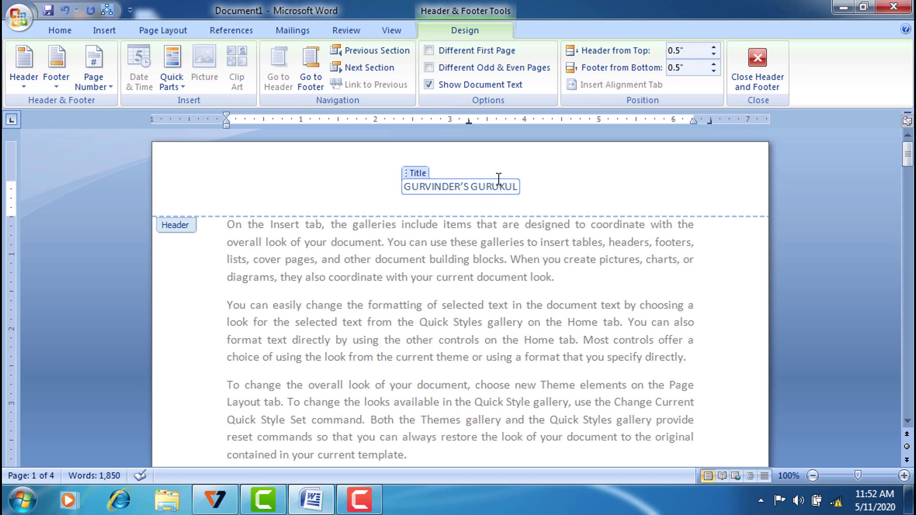
{"action": "key", "text": "Home"}
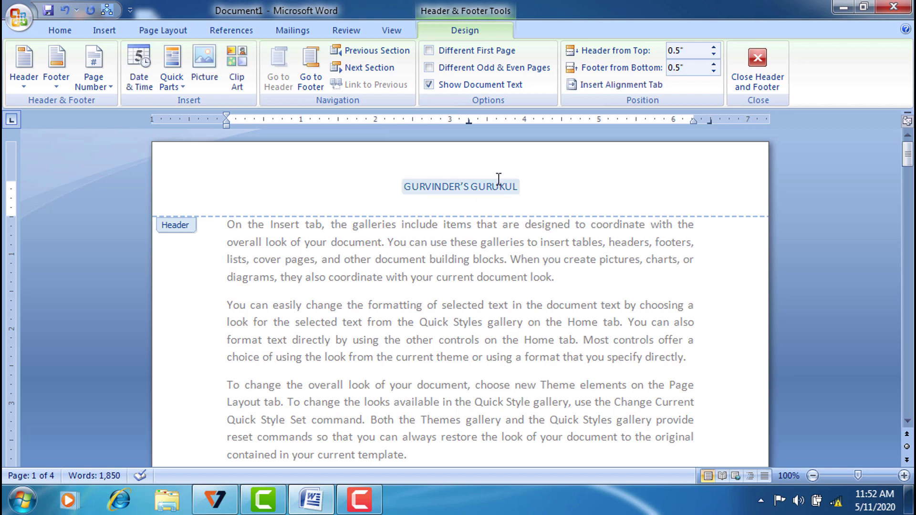
{"action": "left_click", "coordinate": [315, 185]}
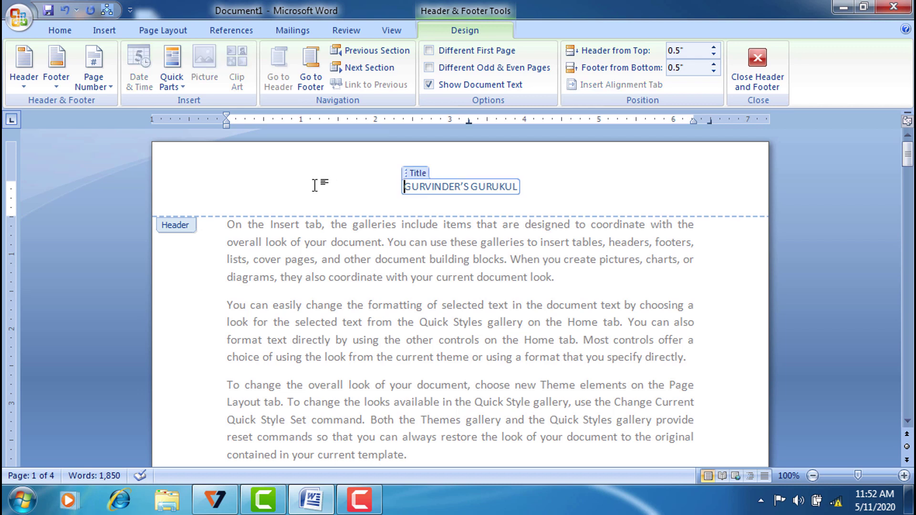
{"action": "key", "text": "Right"}
{"action": "key", "text": "Right"}
{"action": "key", "text": "Right"}
{"action": "key", "text": "Right"}
{"action": "key", "text": "Right"}
{"action": "key", "text": "Right"}
{"action": "key", "text": "Right"}
{"action": "key", "text": "Right"}
{"action": "key", "text": "Right"}
{"action": "key", "text": "Right"}
{"action": "key", "text": "Right"}
{"action": "key", "text": "Right"}
{"action": "key", "text": "Right"}
{"action": "key", "text": "Right"}
{"action": "key", "text": "Right"}
{"action": "key", "text": "Right"}
{"action": "key", "text": "Right"}
{"action": "key", "text": "Right"}
{"action": "key", "text": "Right"}
{"action": "key", "text": "Right"}
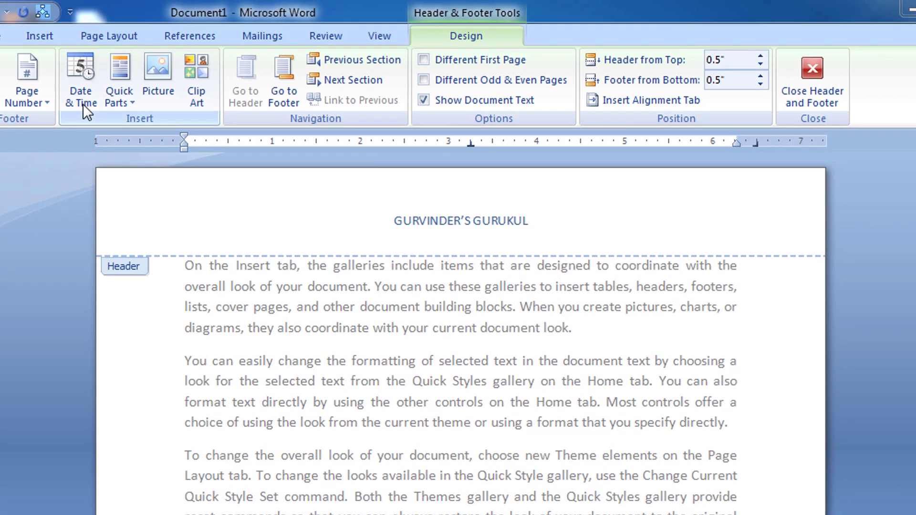
Insert the date in 'Monday, May 11, 2020' format beneath the header title
{"action": "left_click", "coordinate": [140, 92]}
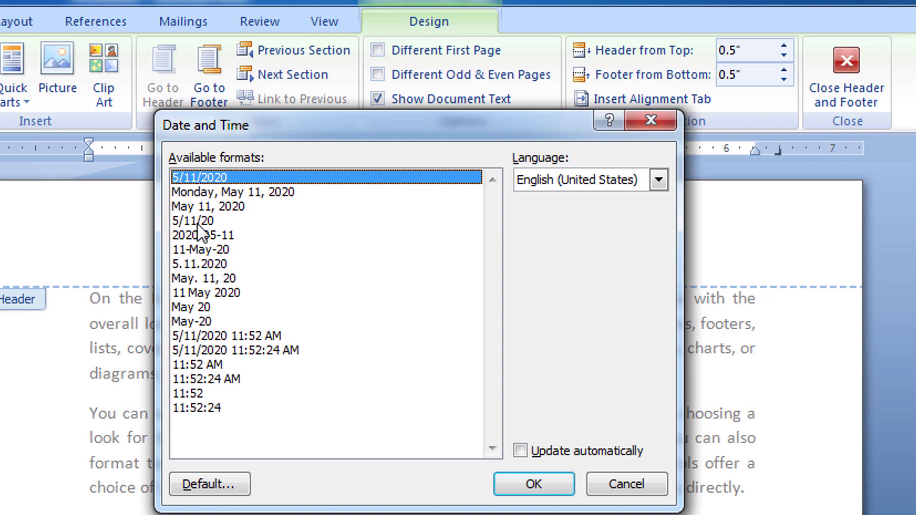
{"action": "left_click", "coordinate": [265, 193]}
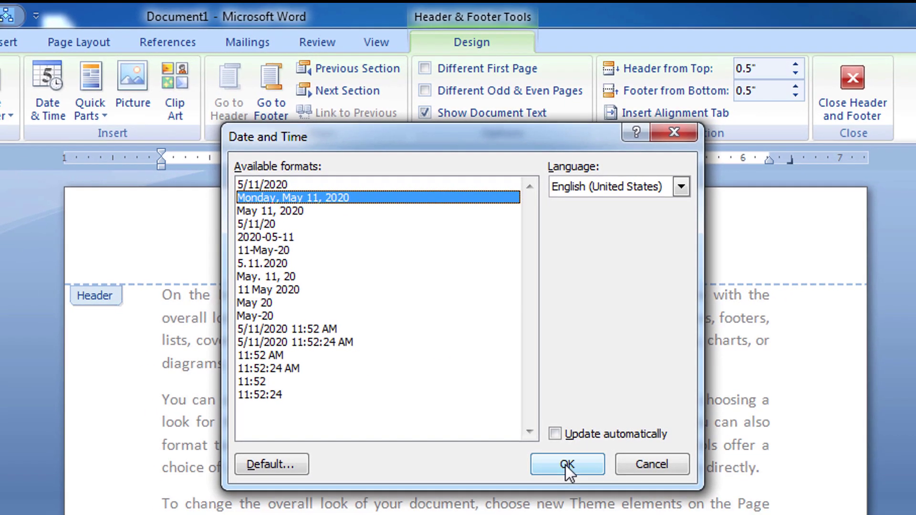
{"action": "left_click", "coordinate": [536, 471]}
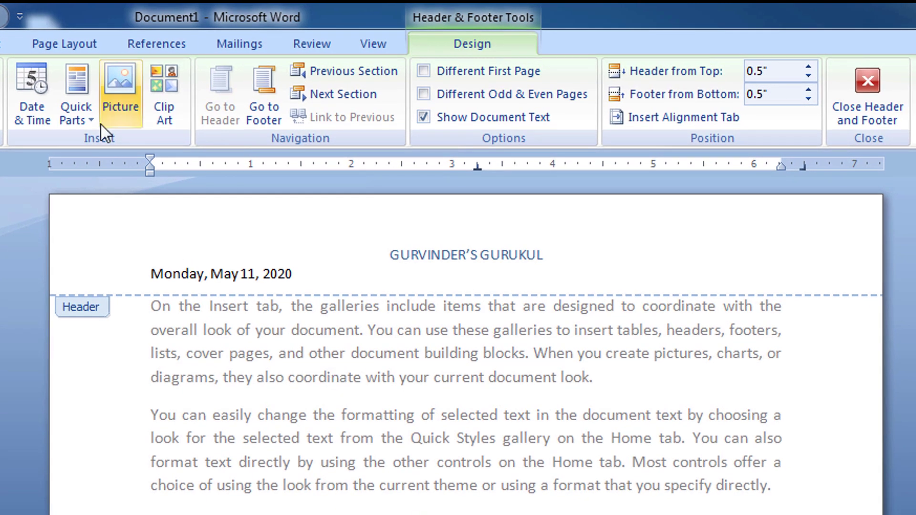
Add the document author field (SONY) after the date and tab to the next stop
{"action": "left_click", "coordinate": [79, 117]}
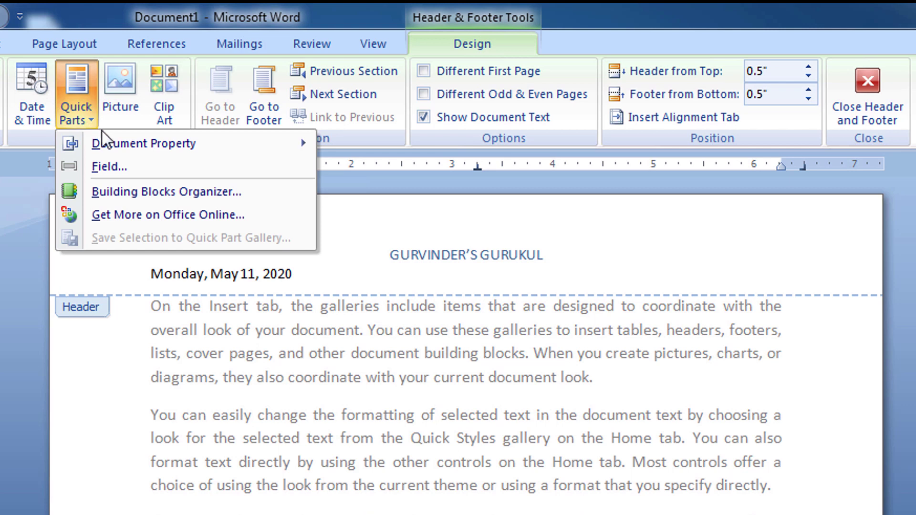
{"action": "mouse_move", "coordinate": [113, 141]}
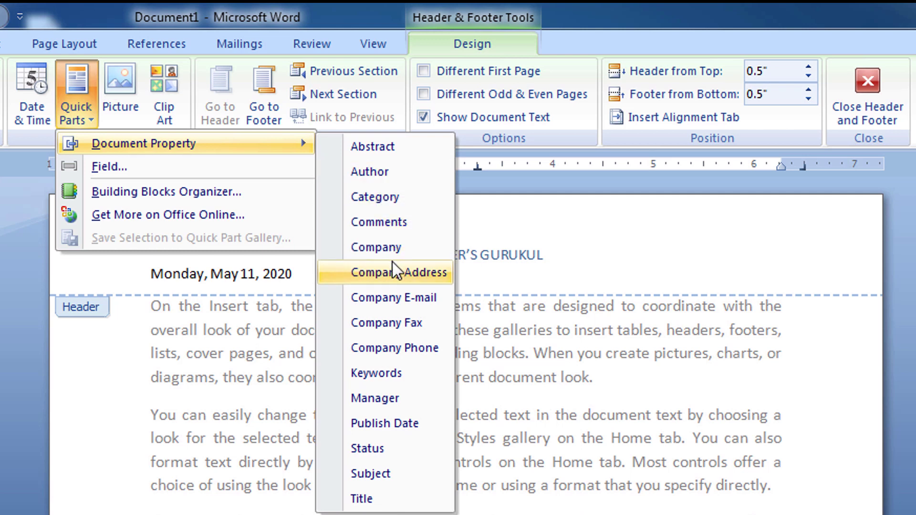
{"action": "left_click", "coordinate": [374, 170]}
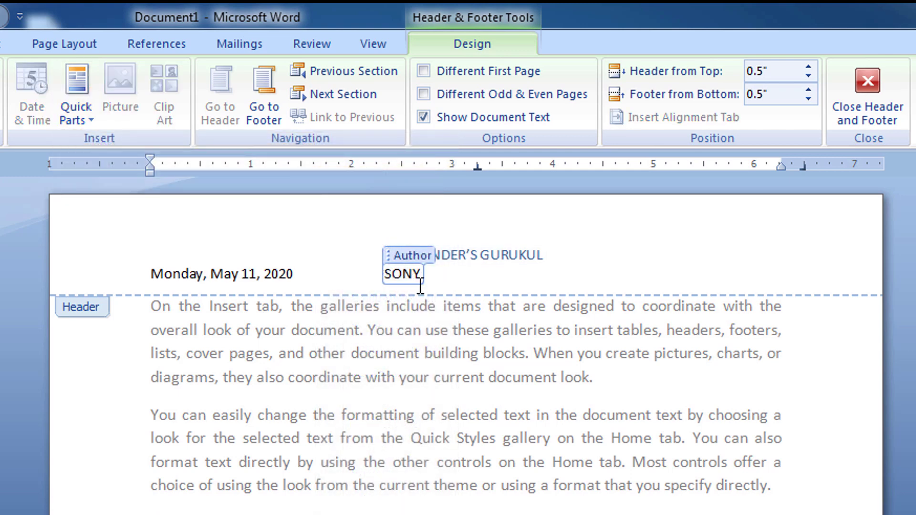
{"action": "left_click", "coordinate": [435, 283]}
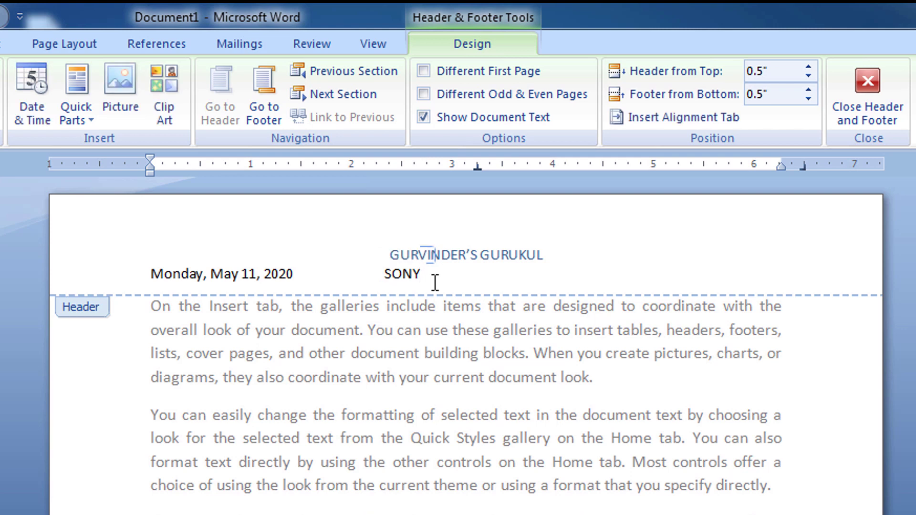
{"action": "key", "text": "Tab"}
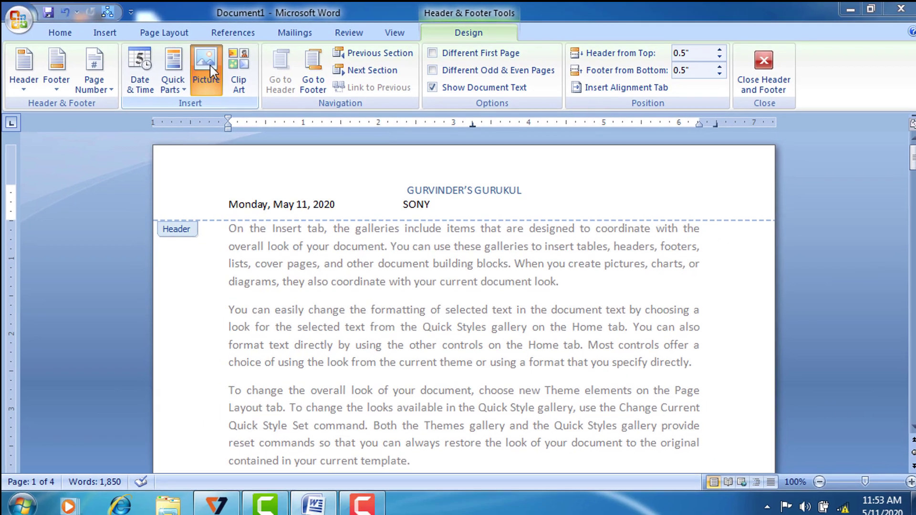
Insert the Desert photo from Pictures > Sample Pictures into the header
{"action": "left_click", "coordinate": [213, 65]}
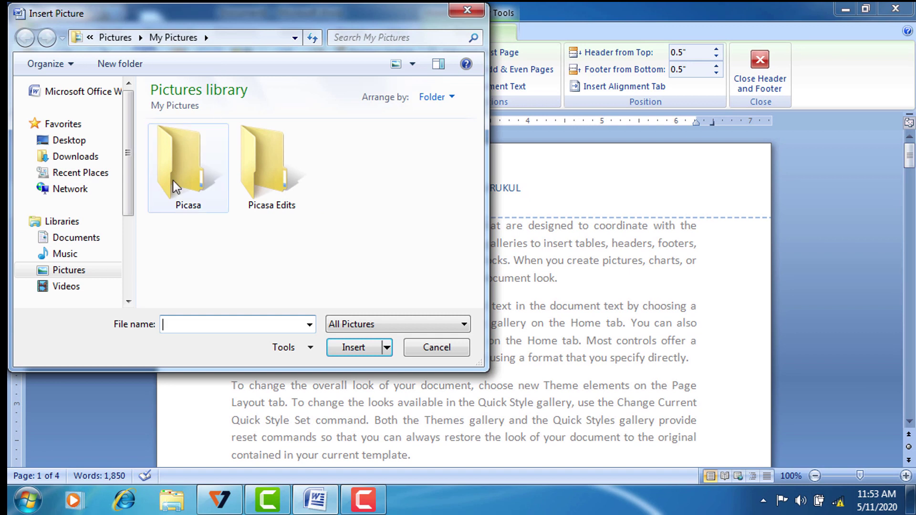
{"action": "left_click", "coordinate": [77, 271]}
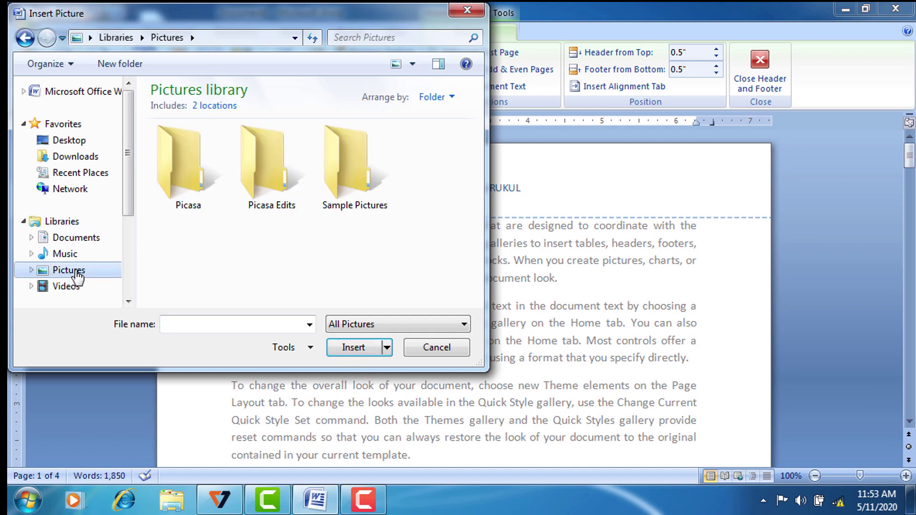
{"action": "double_click", "coordinate": [345, 152]}
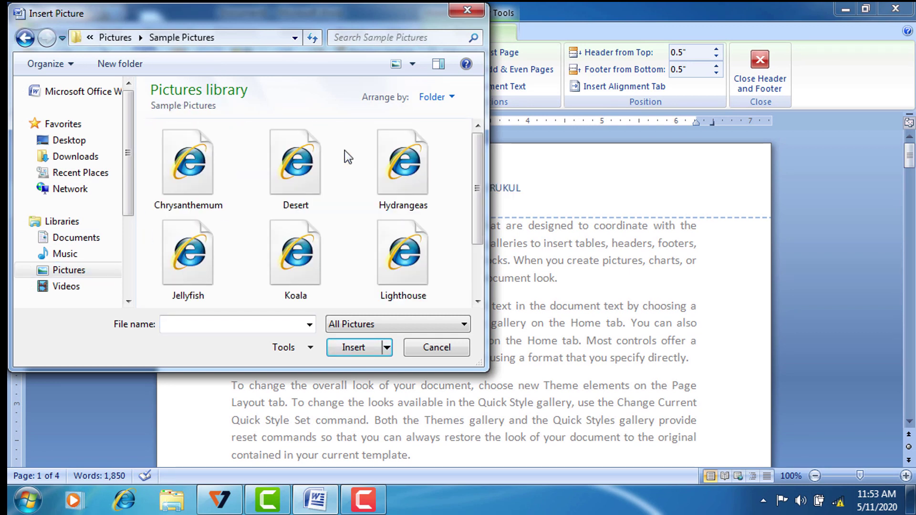
{"action": "left_click", "coordinate": [297, 171]}
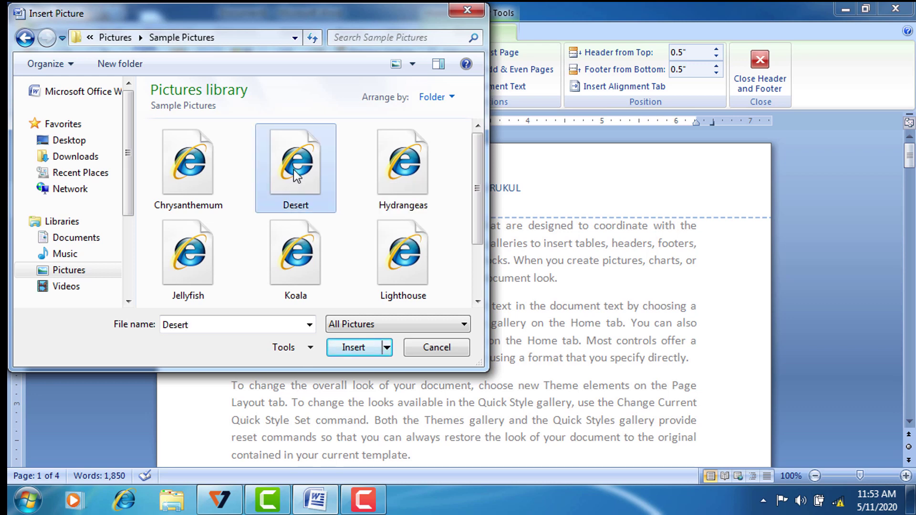
{"action": "left_click", "coordinate": [359, 346]}
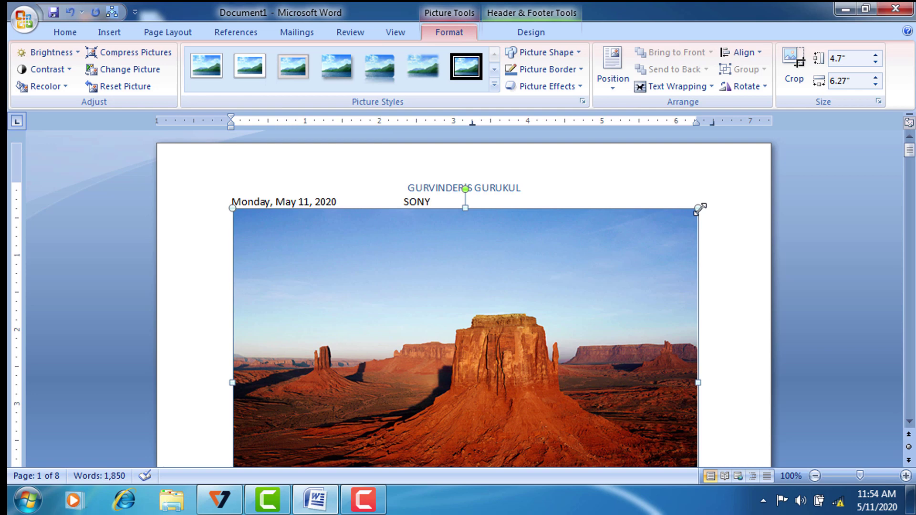
Shrink the Desert photo to a roughly 0.46" x 0.62" thumbnail, undoing an accidental stretch
{"action": "left_click_drag", "start_coordinate": [699, 208], "coordinate": [368, 458]}
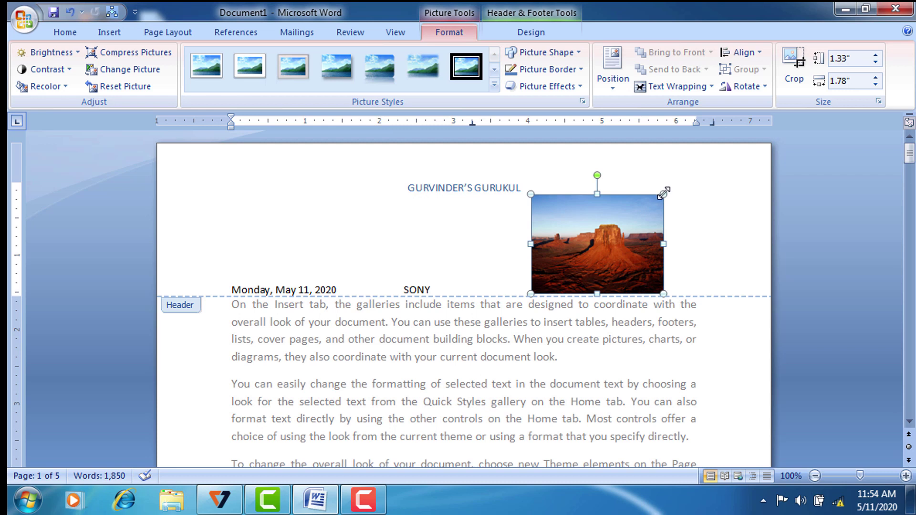
{"action": "left_click_drag", "start_coordinate": [664, 193], "coordinate": [576, 280]}
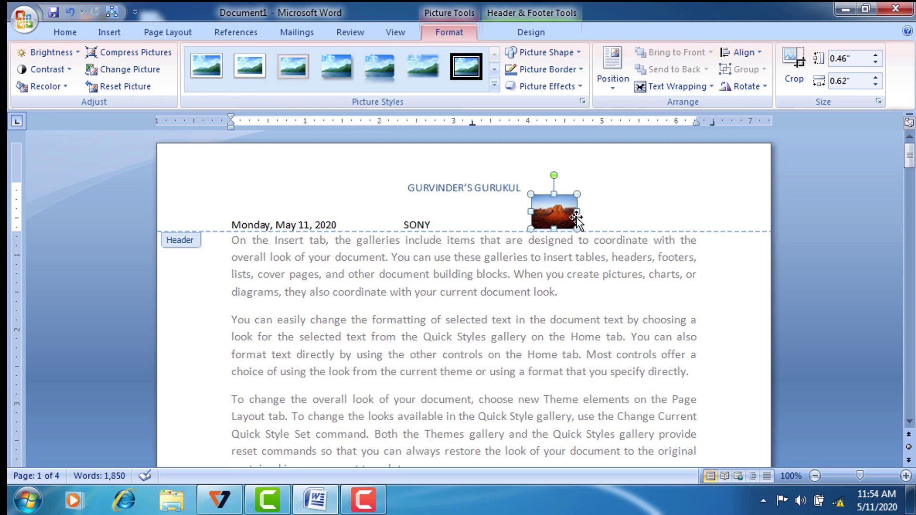
{"action": "left_click_drag", "start_coordinate": [578, 211], "coordinate": [653, 201]}
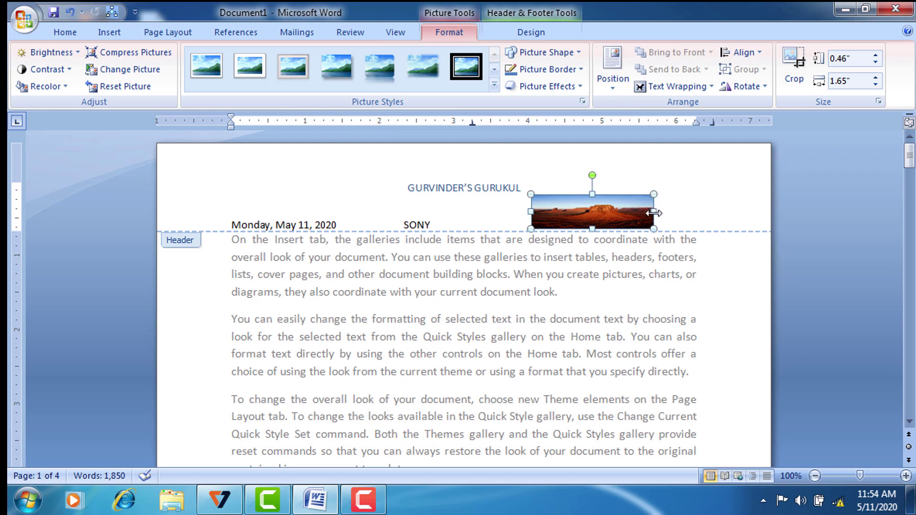
{"action": "key", "text": "ctrl+z"}
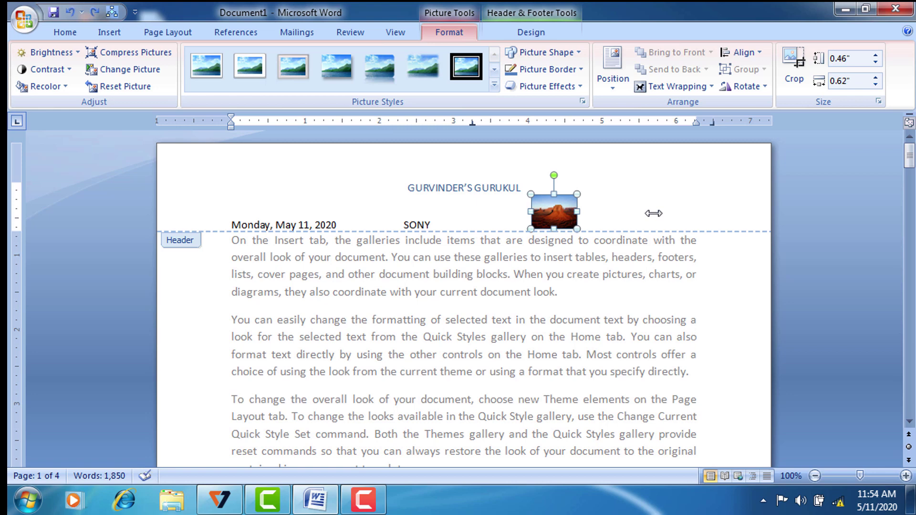
{"action": "left_click", "coordinate": [631, 215]}
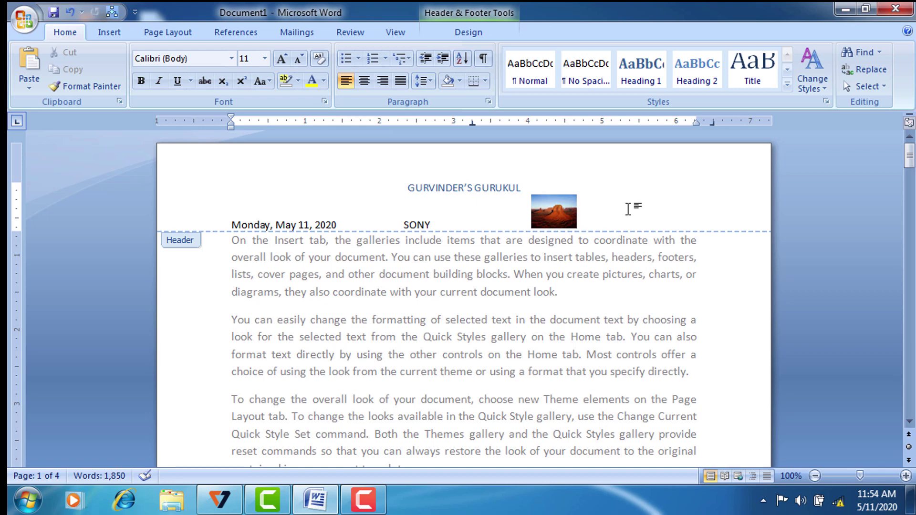
{"action": "left_click", "coordinate": [473, 33]}
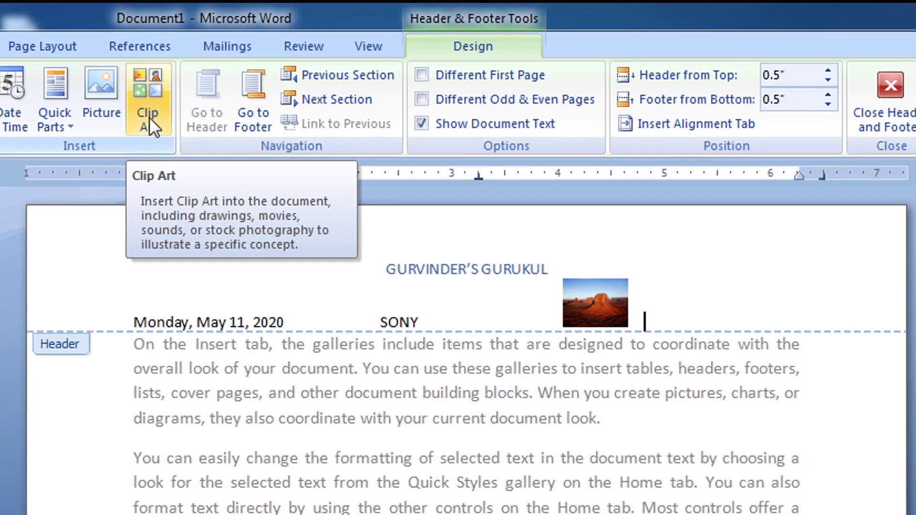
Insert the first COMPUTER clip art result and shrink it to about 0.38"
{"action": "left_click", "coordinate": [128, 125]}
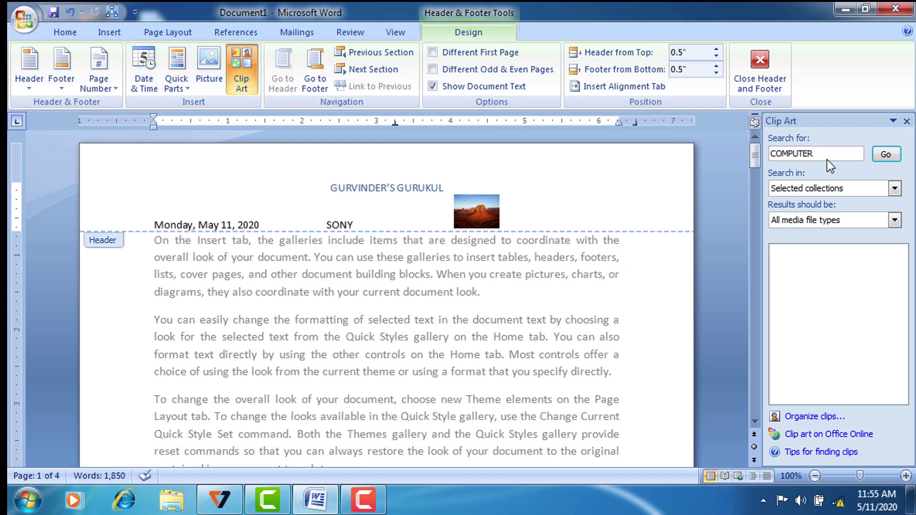
{"action": "left_click", "coordinate": [885, 154]}
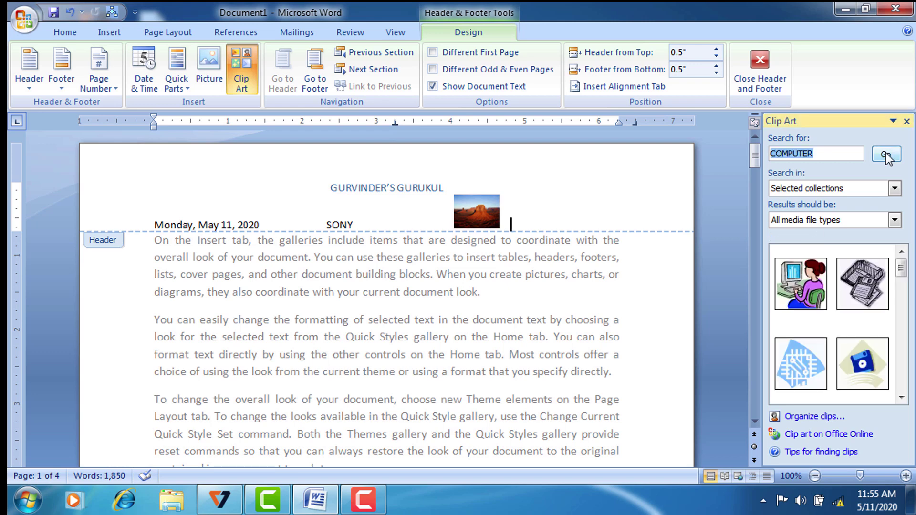
{"action": "mouse_move", "coordinate": [804, 312]}
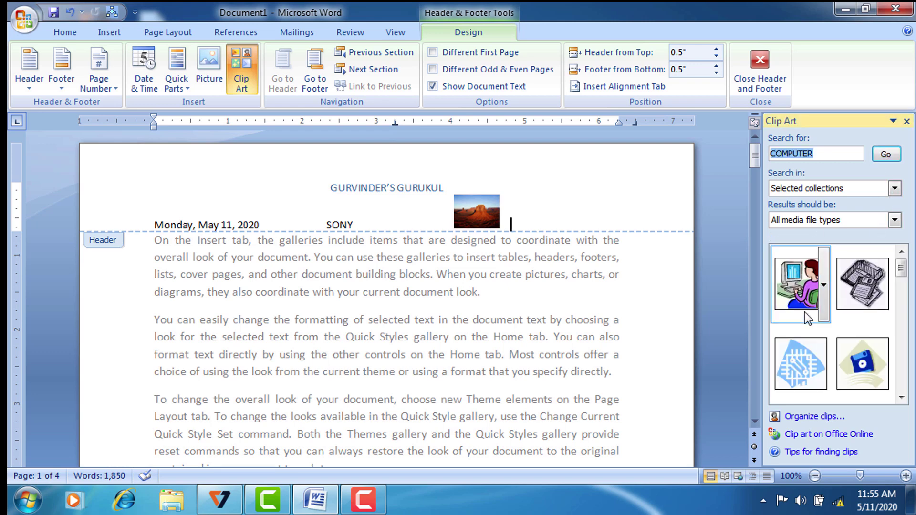
{"action": "left_click", "coordinate": [794, 287]}
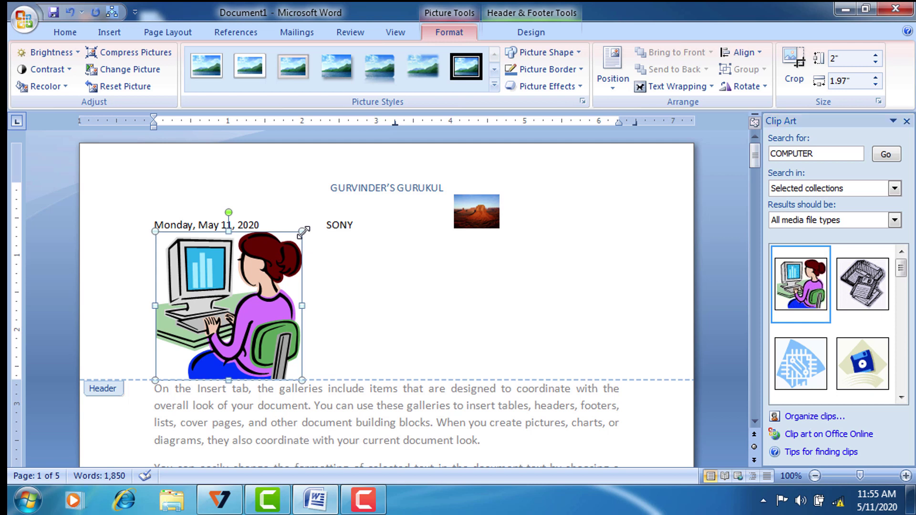
{"action": "left_click_drag", "start_coordinate": [303, 231], "coordinate": [181, 359]}
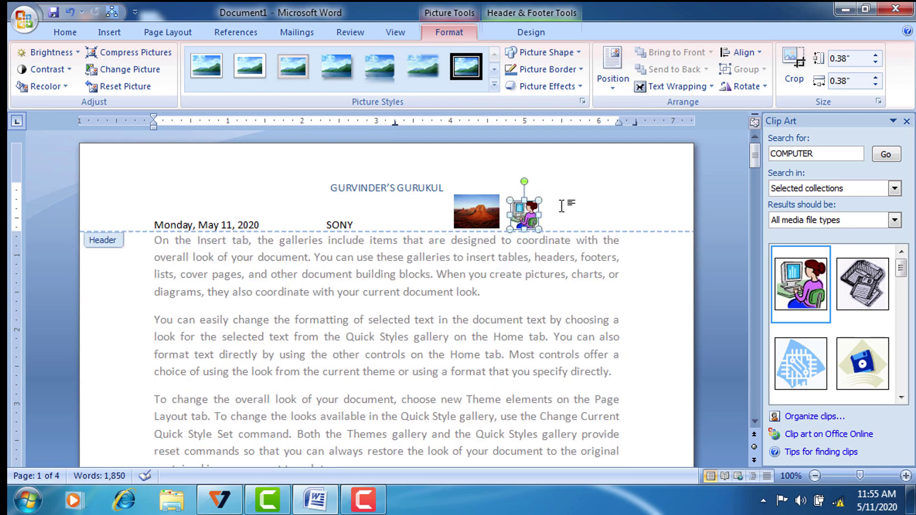
{"action": "left_click", "coordinate": [508, 221]}
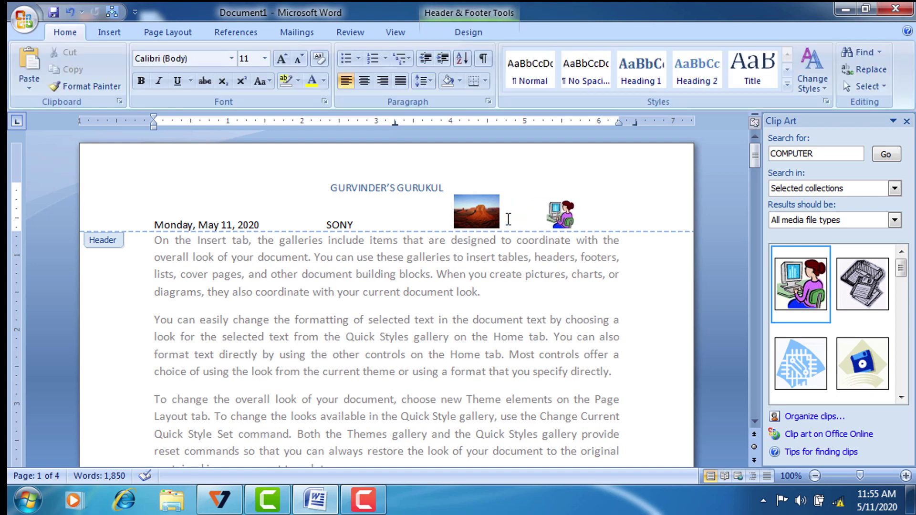
Remove the extra space before the clip art and type PROJECT after it
{"action": "key", "text": "ctrl+z"}
{"action": "key", "text": "ctrl+z"}
{"action": "key", "text": "BackSpace"}
{"action": "key", "text": "BackSpace"}
{"action": "key", "text": "BackSpace"}
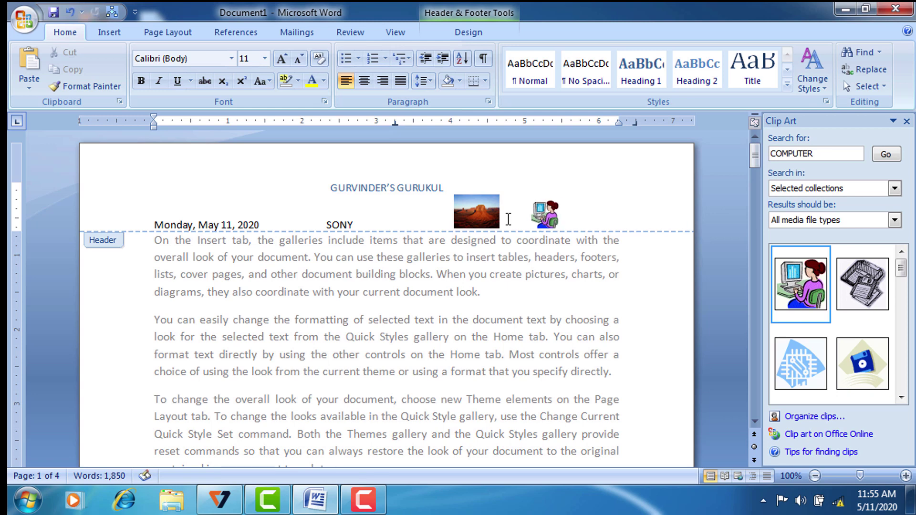
{"action": "type", "text": "PROJECT"}
{"action": "left_click", "coordinate": [475, 34]}
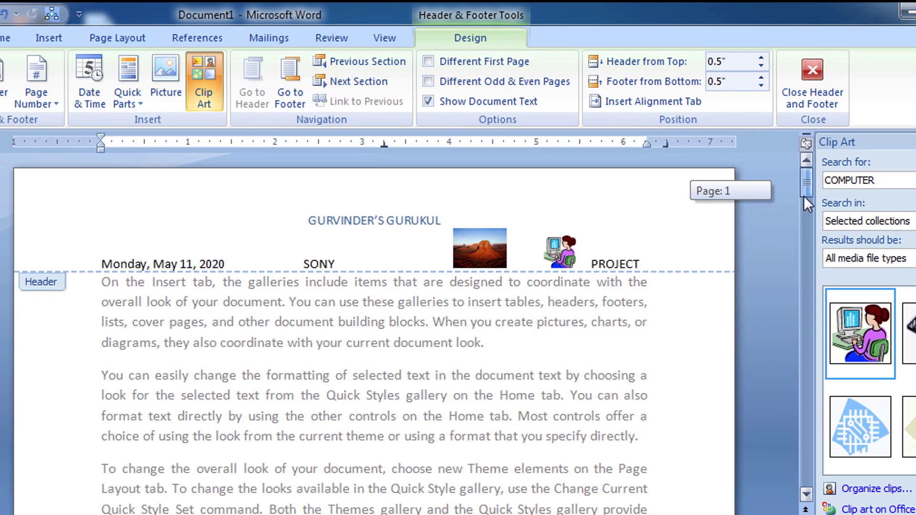
{"action": "mouse_move", "coordinate": [804, 196]}
{"action": "left_mouse_down"}
{"action": "mouse_move", "coordinate": [815, 373]}
{"action": "mouse_move", "coordinate": [792, 184]}
{"action": "left_mouse_up"}
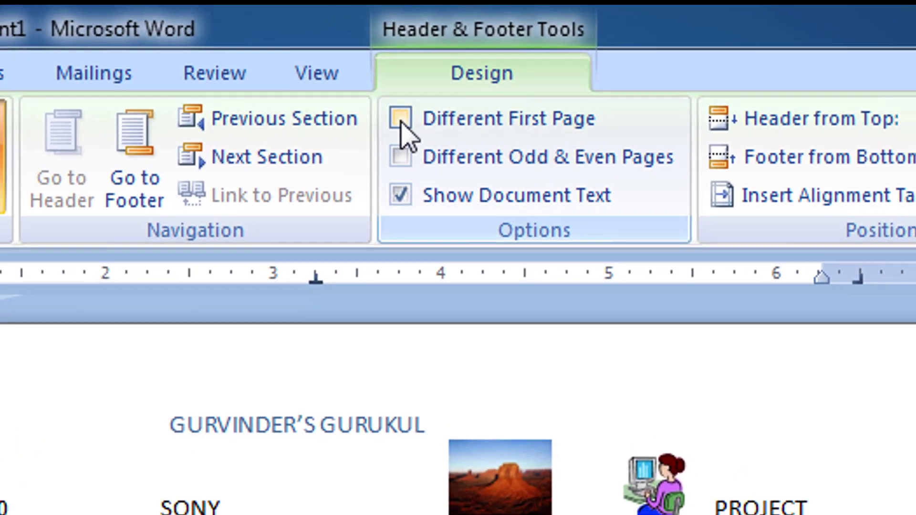
Enable Different First Page and type 'INFOZEALOT COMPUTER TECHNOLOGY AND EDUCATION' as its header
{"action": "left_click", "coordinate": [400, 125]}
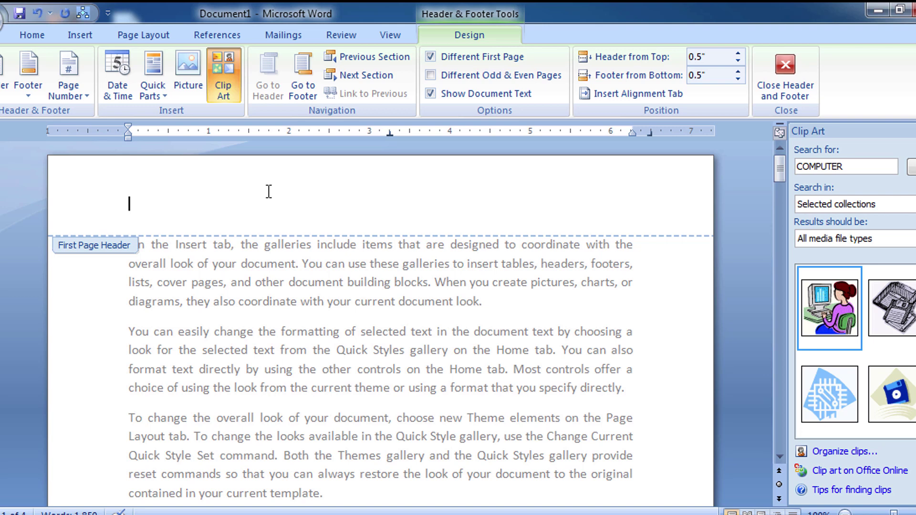
{"action": "type", "text": "INFOZEAL"}
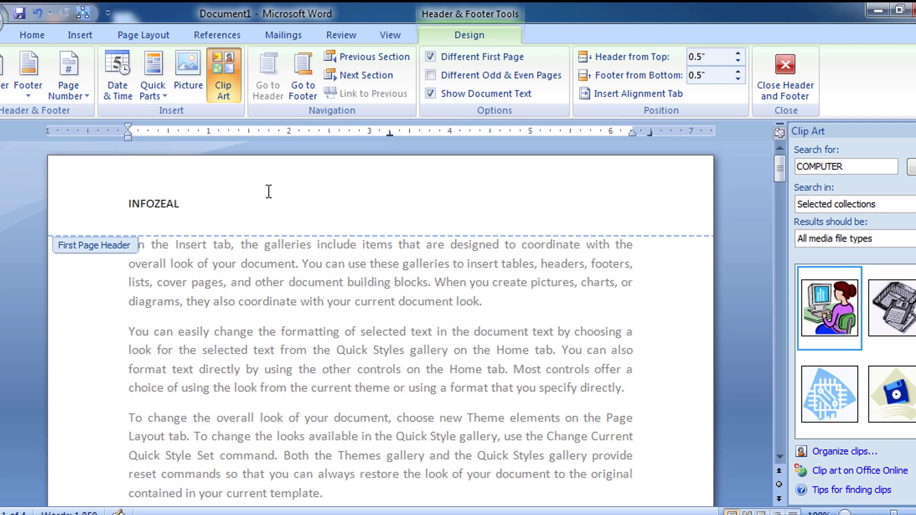
{"action": "type", "text": "OT COMPUTER TECCH"}
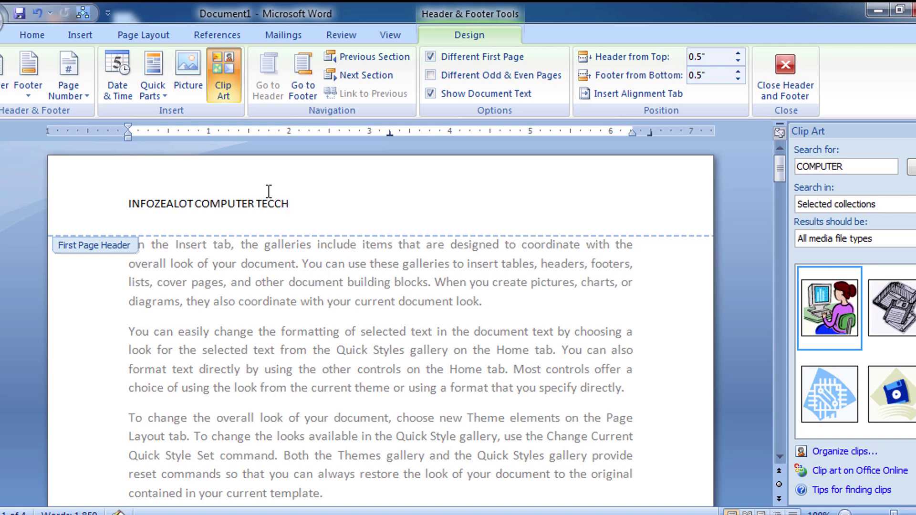
{"action": "key", "text": "BackSpace"}
{"action": "key", "text": "BackSpace"}
{"action": "type", "text": "HNOLOGY AND EDUCATION"}
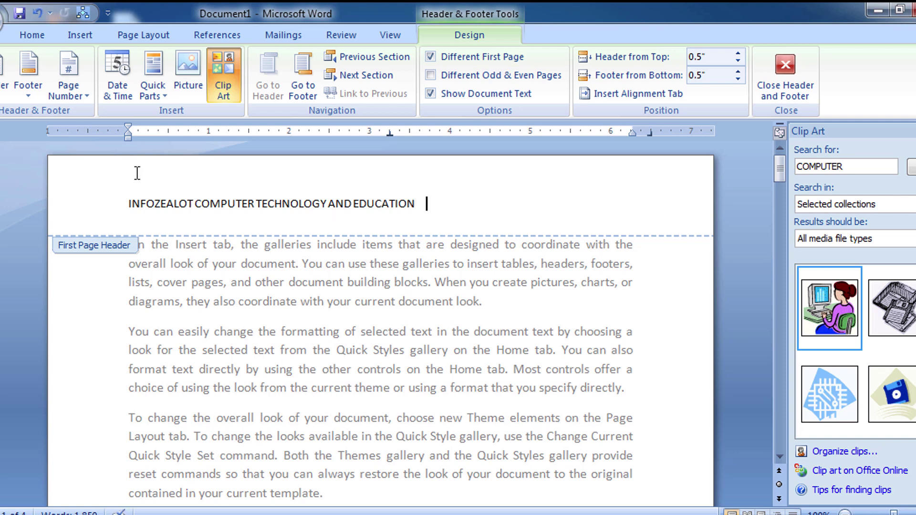
Add an Accent Bar 2 'Page | 1' page number after the INFOZEALOT title in the first-page header
{"action": "left_click", "coordinate": [84, 102]}
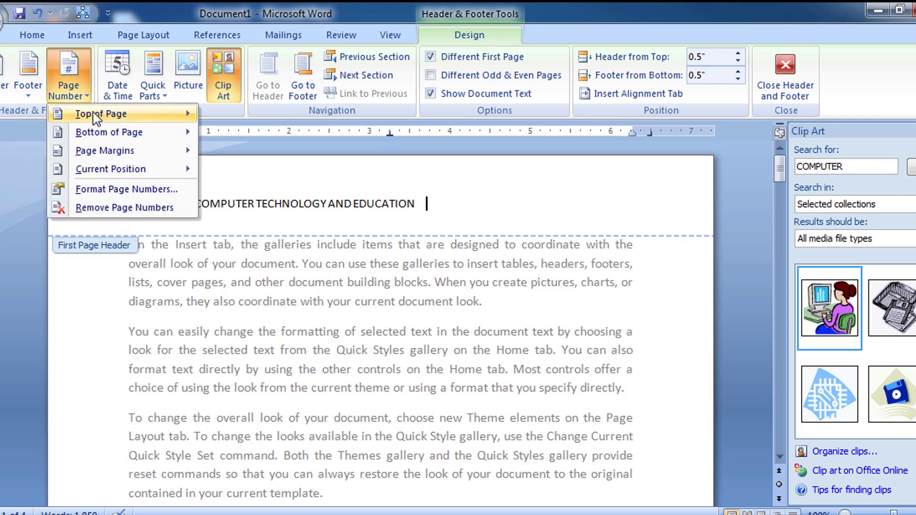
{"action": "mouse_move", "coordinate": [114, 160]}
{"action": "mouse_move", "coordinate": [112, 133]}
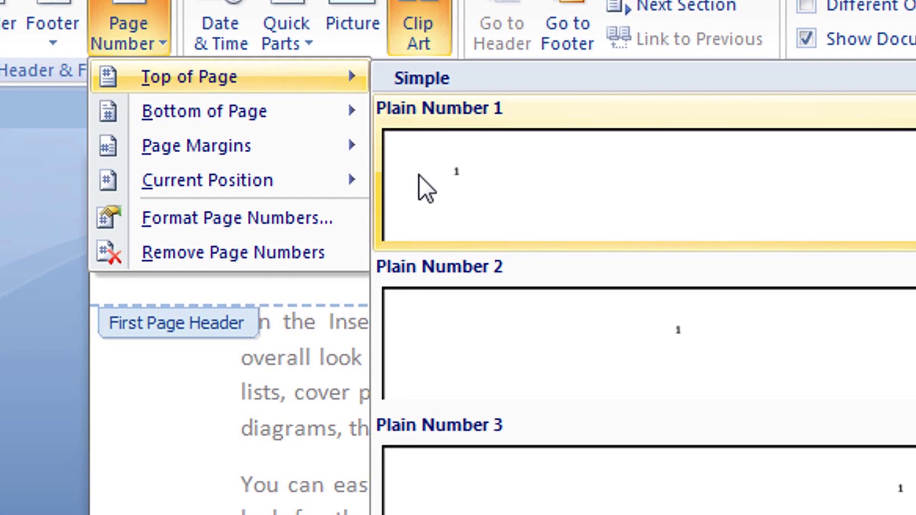
{"action": "mouse_move", "coordinate": [302, 187]}
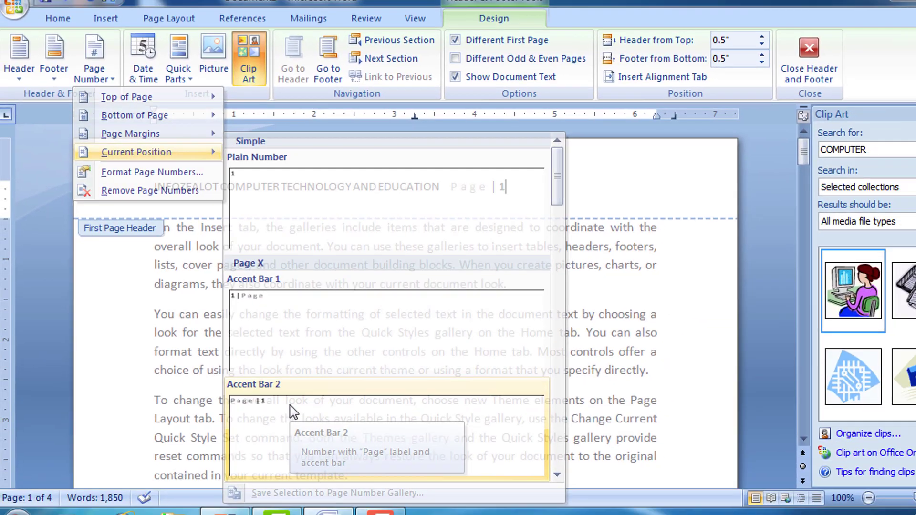
{"action": "left_click", "coordinate": [382, 505]}
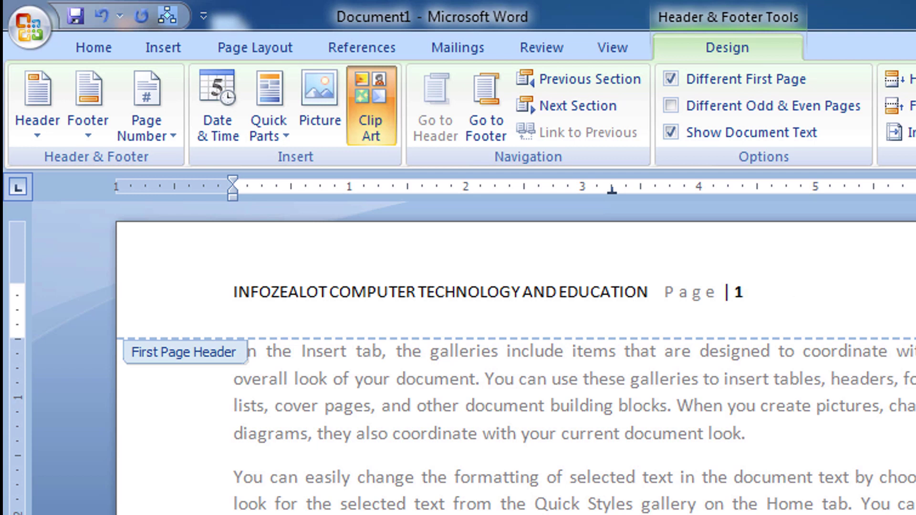
{"action": "double_click", "coordinate": [654, 379]}
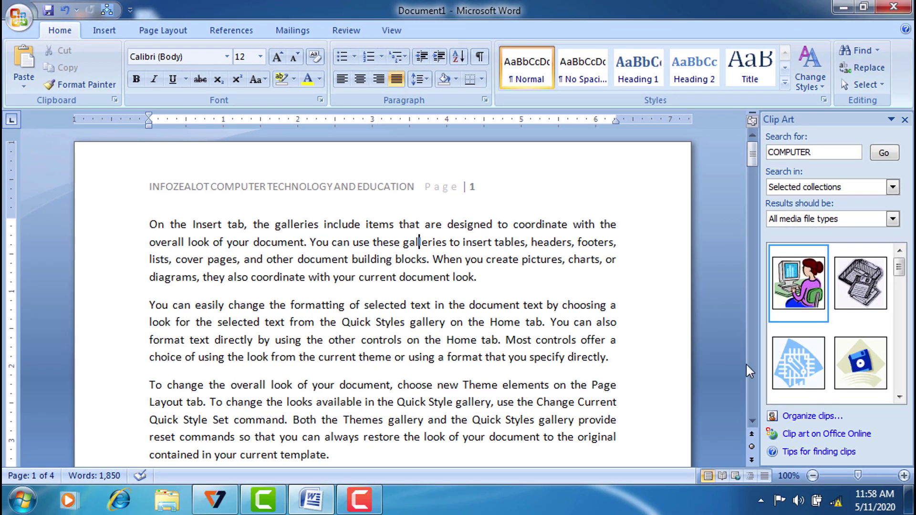
{"action": "left_click", "coordinate": [752, 423]}
{"action": "left_click_drag", "start_coordinate": [752, 423], "coordinate": [752, 427]}
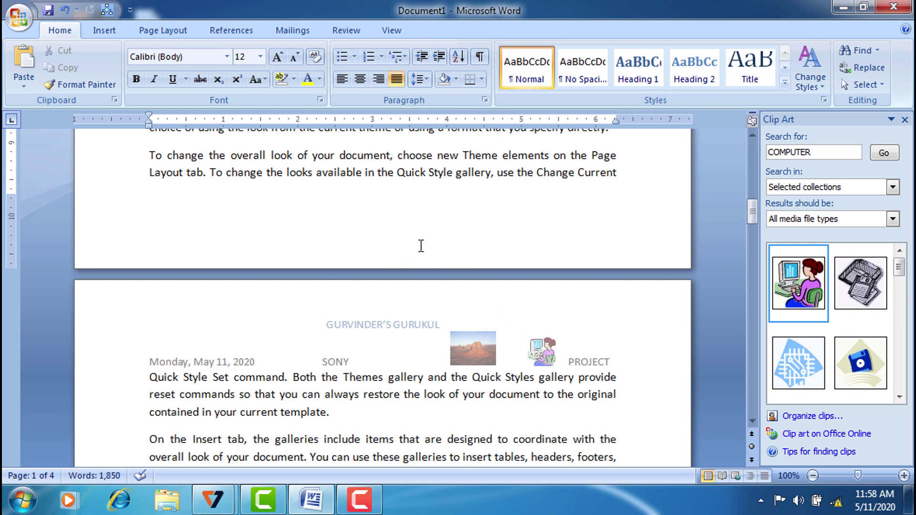
{"action": "left_click", "coordinate": [752, 422]}
{"action": "left_click_drag", "start_coordinate": [754, 424], "coordinate": [754, 424]}
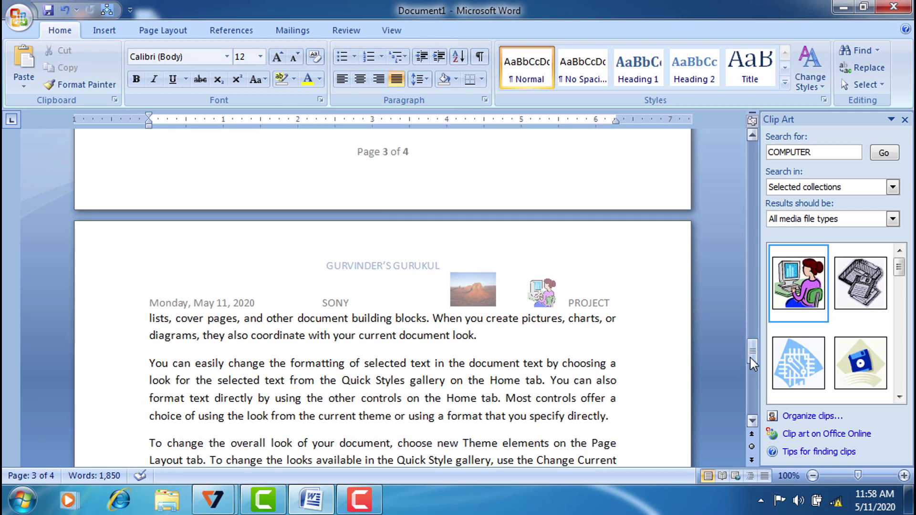
{"action": "left_click_drag", "start_coordinate": [749, 358], "coordinate": [750, 145]}
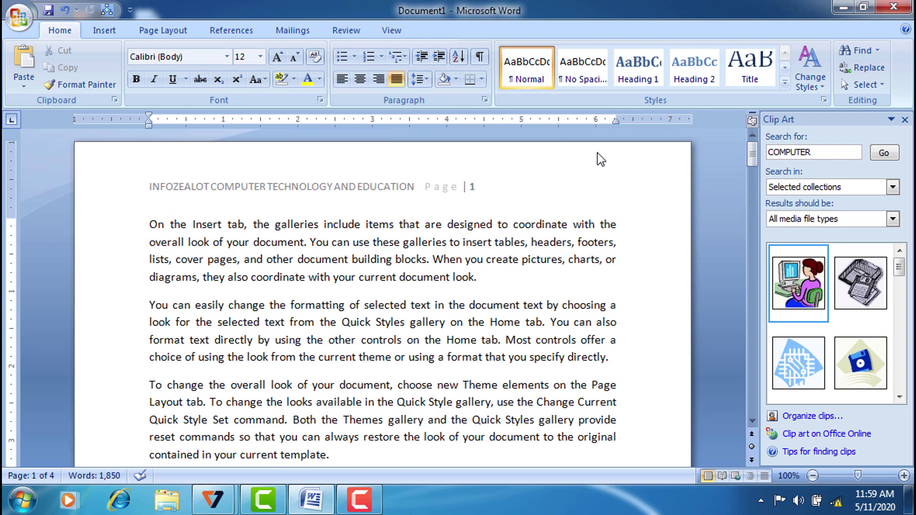
In header editing, turn off Different First Page and turn on Different Odd & Even Pages
{"action": "double_click", "coordinate": [474, 186]}
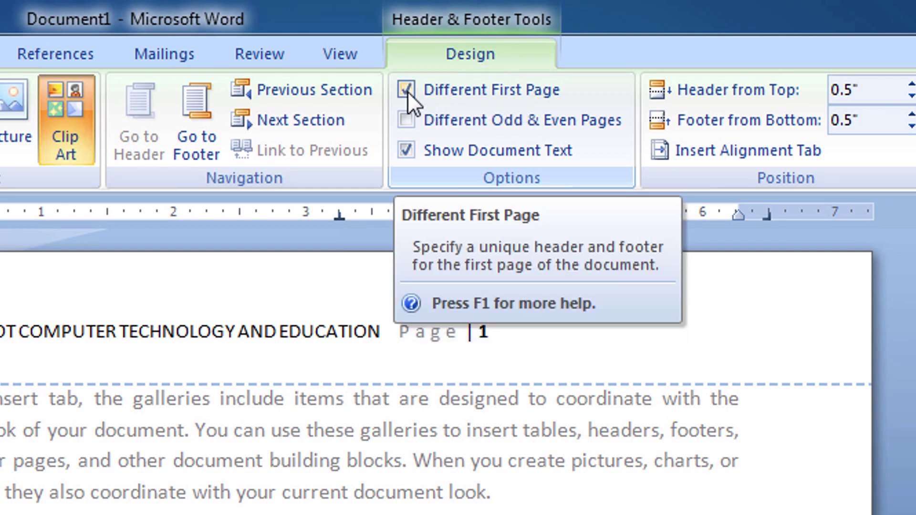
{"action": "left_click", "coordinate": [404, 91]}
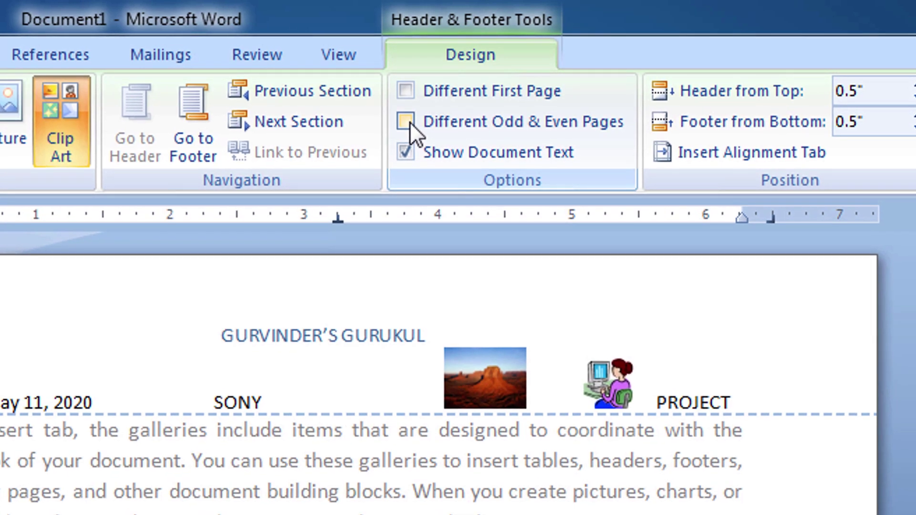
{"action": "left_click", "coordinate": [405, 122]}
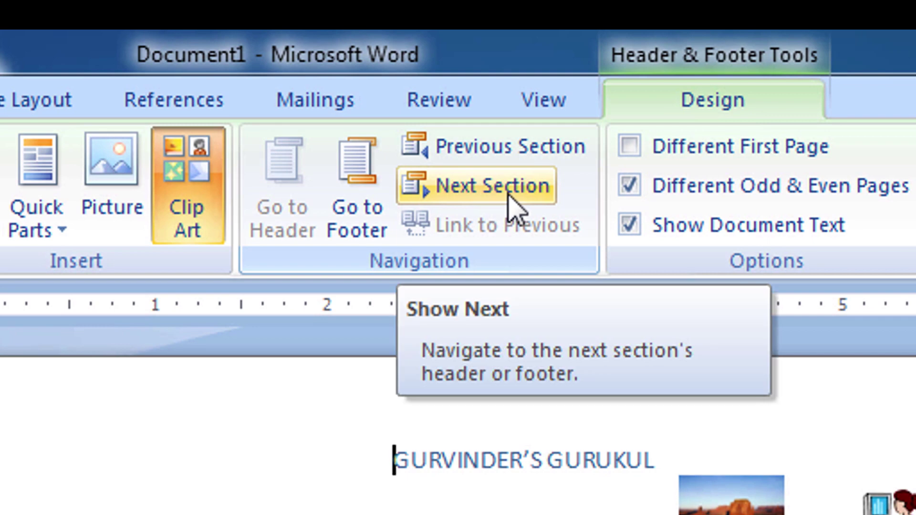
Enter 'INFOZEALOT COMPUTER TECHNOLOGY' in the even page header, then tab to the centre stop
{"action": "left_click", "coordinate": [508, 194]}
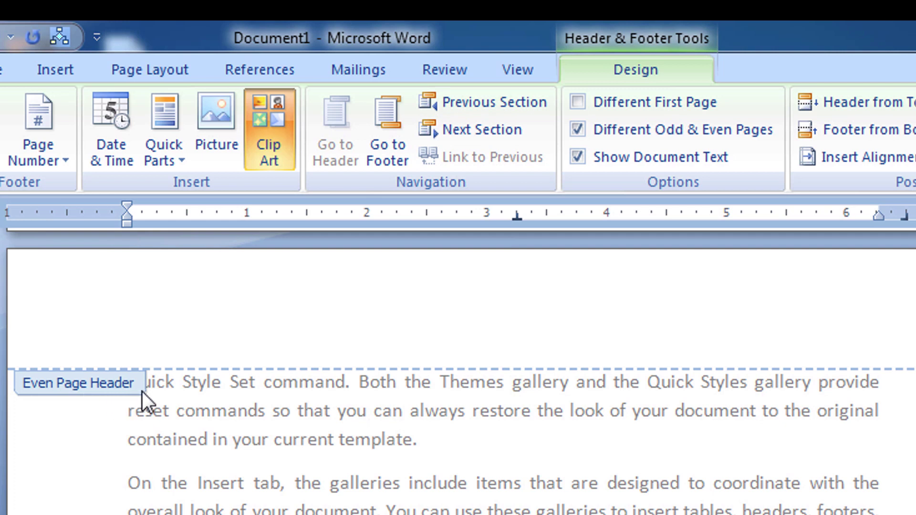
{"action": "type", "text": "INFOZ"}
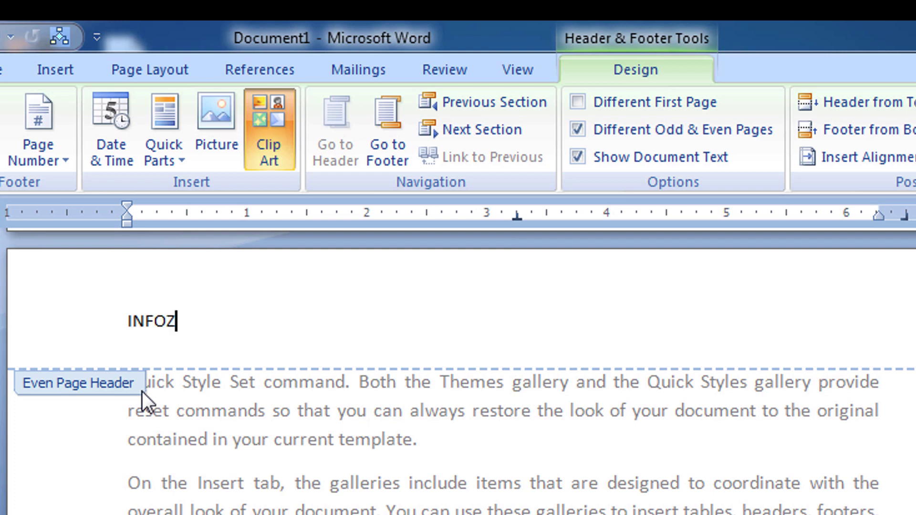
{"action": "type", "text": "EALOT C"}
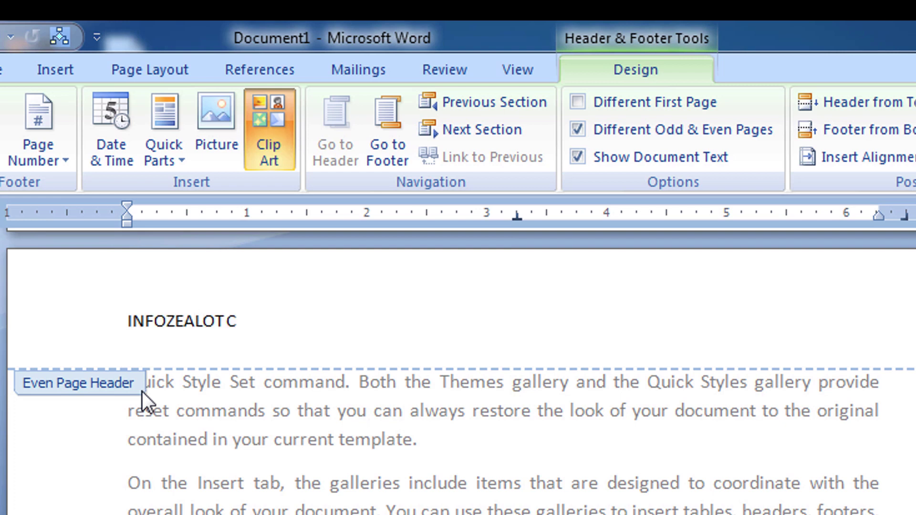
{"action": "type", "text": "OMPUTER TECHN"}
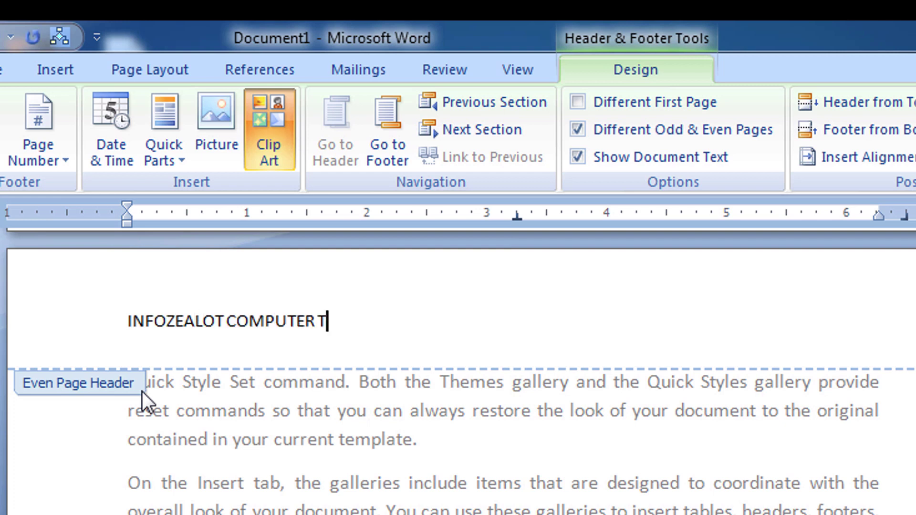
{"action": "type", "text": "OLOGY"}
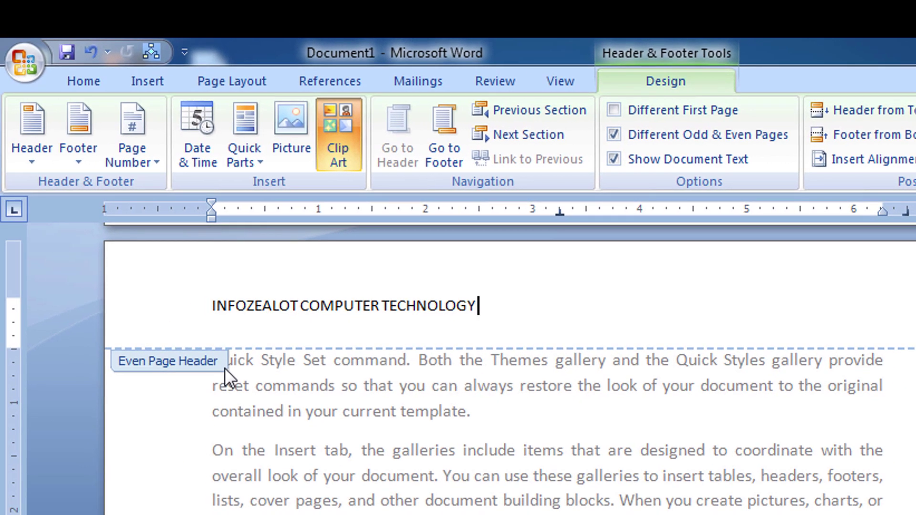
{"action": "key", "text": "Tab"}
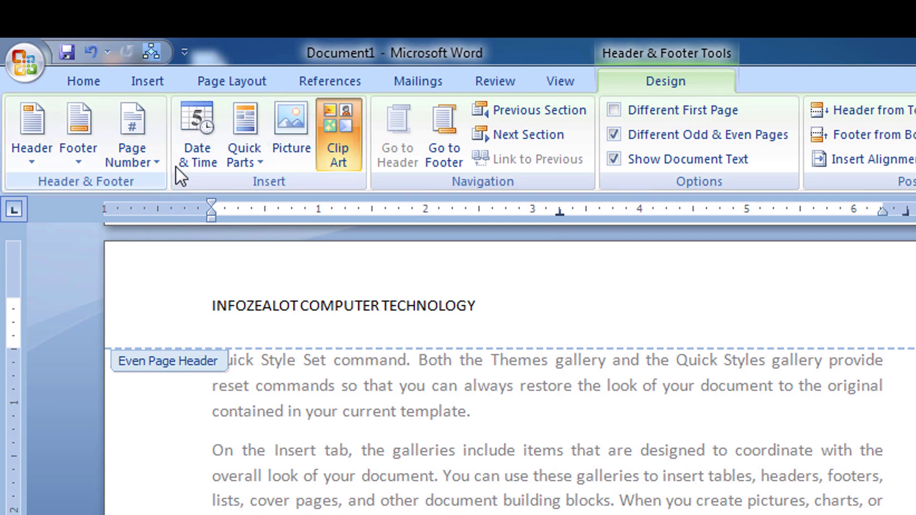
Insert the date in 5/11/20 format after the title in the even page header
{"action": "left_click", "coordinate": [196, 161]}
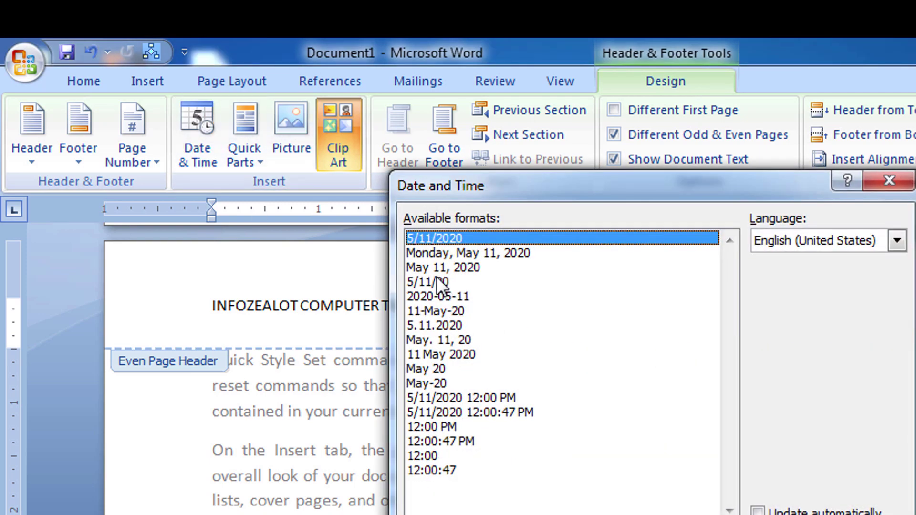
{"action": "left_click", "coordinate": [435, 282]}
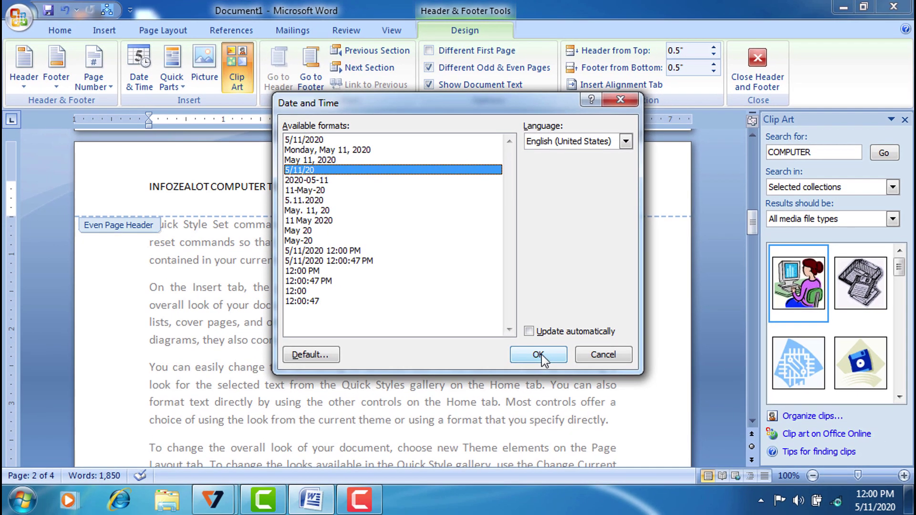
{"action": "left_click", "coordinate": [539, 353]}
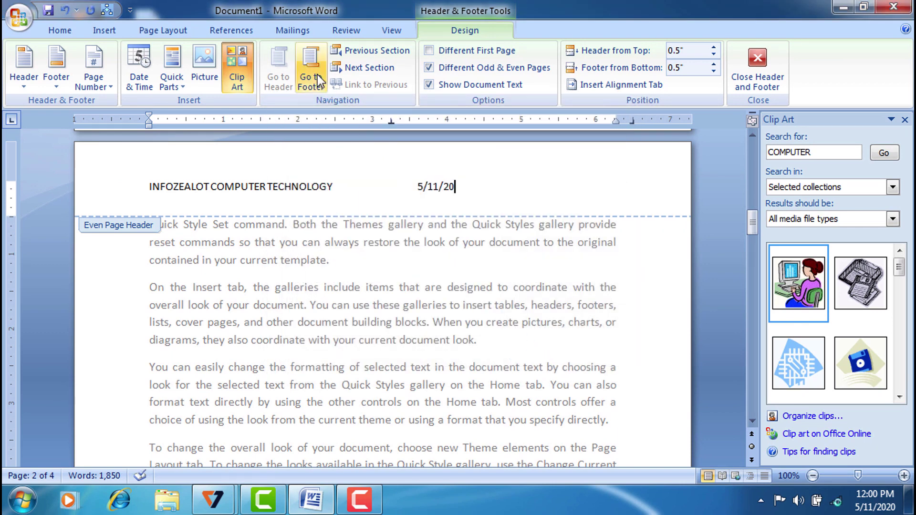
Put an Accent Bar 1 '2 | Page' number in the even page footer and close header editing
{"action": "left_click", "coordinate": [315, 75]}
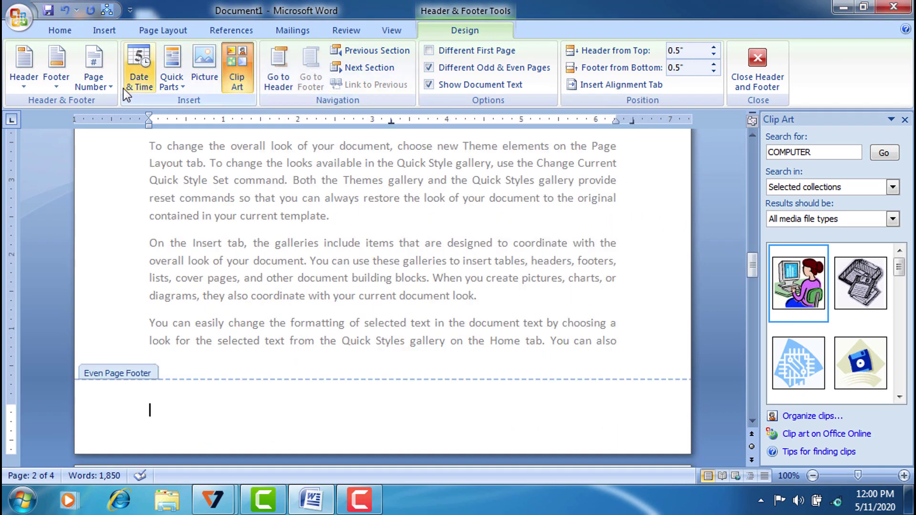
{"action": "left_click", "coordinate": [107, 89]}
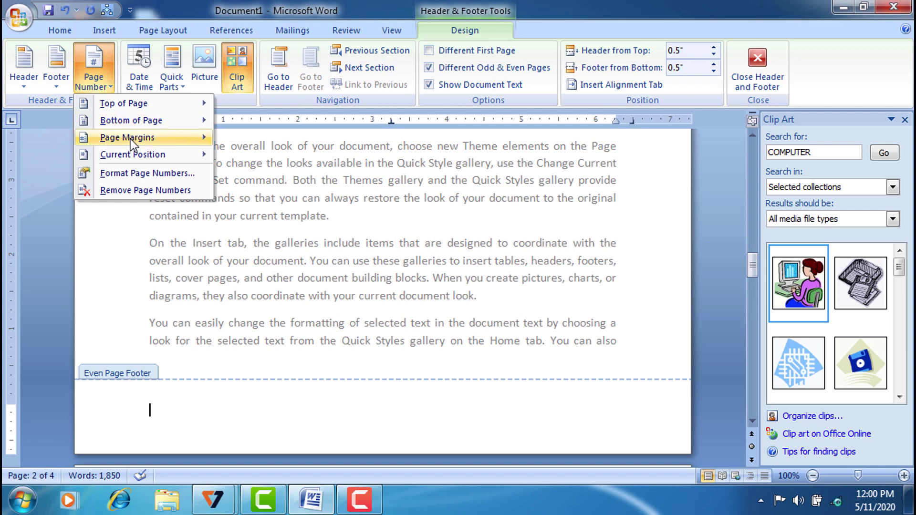
{"action": "mouse_move", "coordinate": [132, 155]}
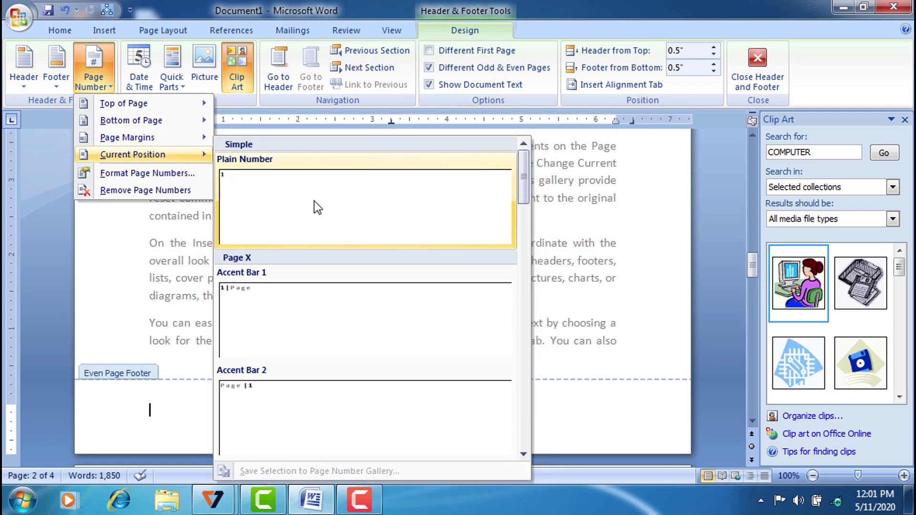
{"action": "left_click", "coordinate": [296, 309]}
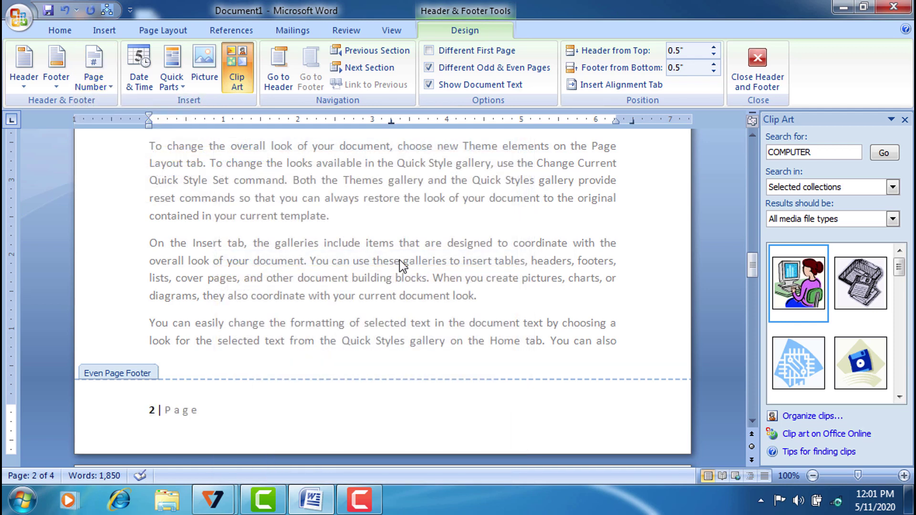
{"action": "left_click", "coordinate": [757, 78]}
{"action": "left_click_drag", "start_coordinate": [754, 158], "coordinate": [752, 144]}
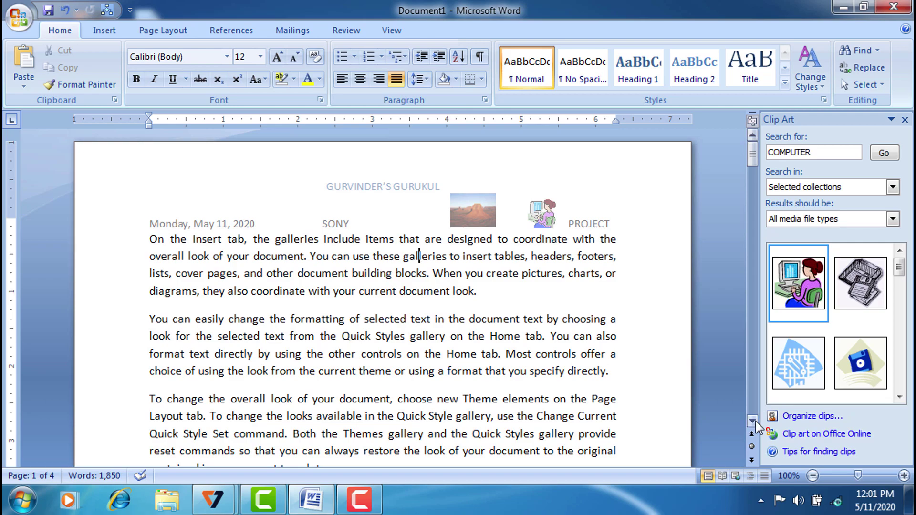
{"action": "left_click_drag", "start_coordinate": [752, 421], "coordinate": [752, 421]}
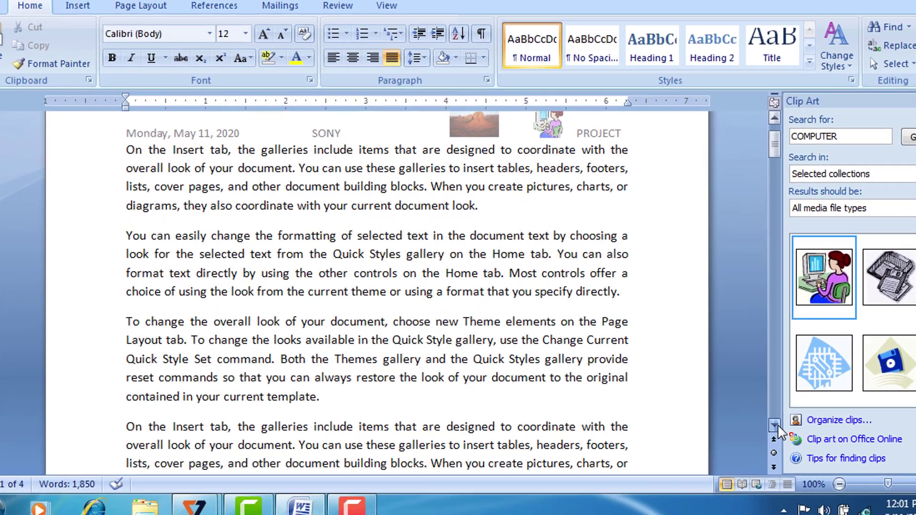
{"action": "left_click_drag", "start_coordinate": [823, 434], "coordinate": [825, 434]}
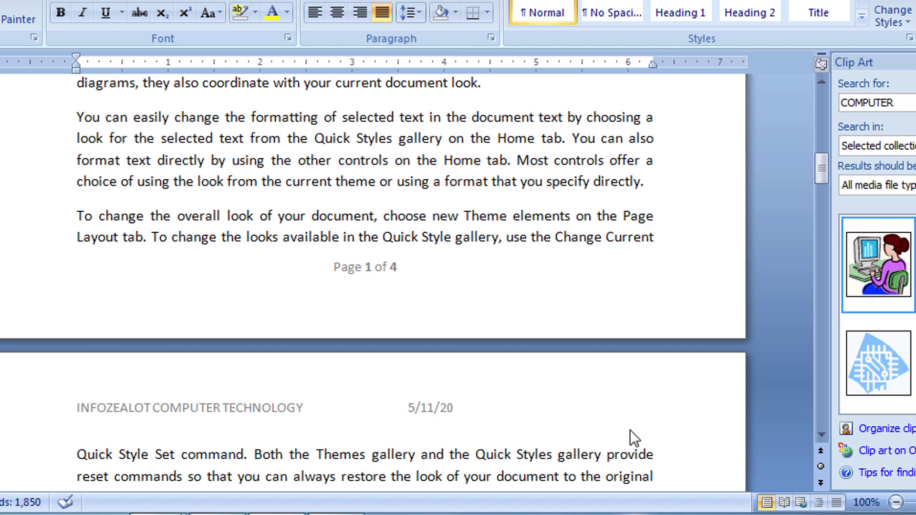
{"action": "left_click_drag", "start_coordinate": [818, 433], "coordinate": [819, 433]}
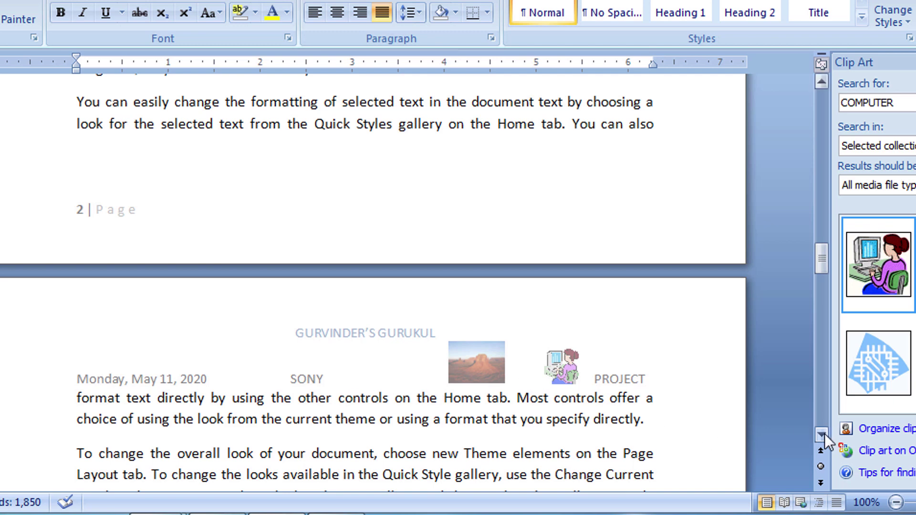
{"action": "left_click_drag", "start_coordinate": [820, 435], "coordinate": [738, 136]}
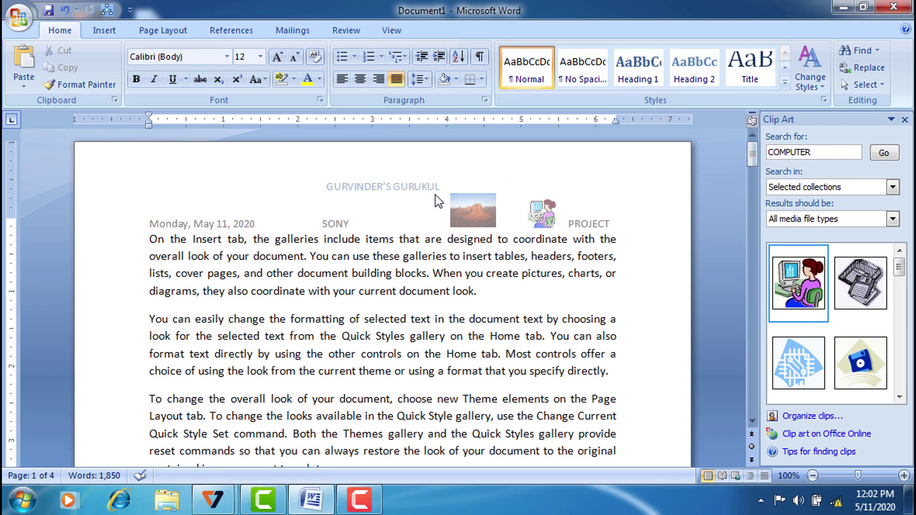
Reopen the header, step to the even then odd page header, and hide then re-show document text
{"action": "double_click", "coordinate": [347, 221]}
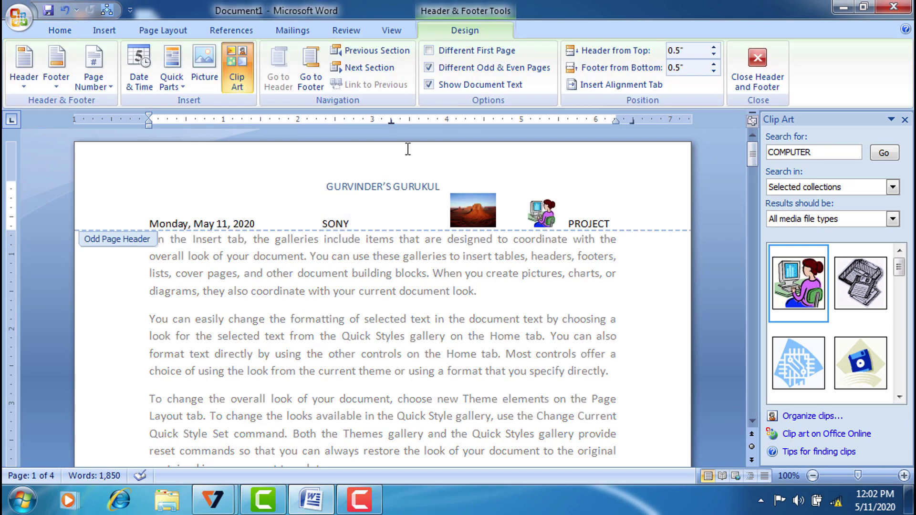
{"action": "left_click", "coordinate": [382, 66]}
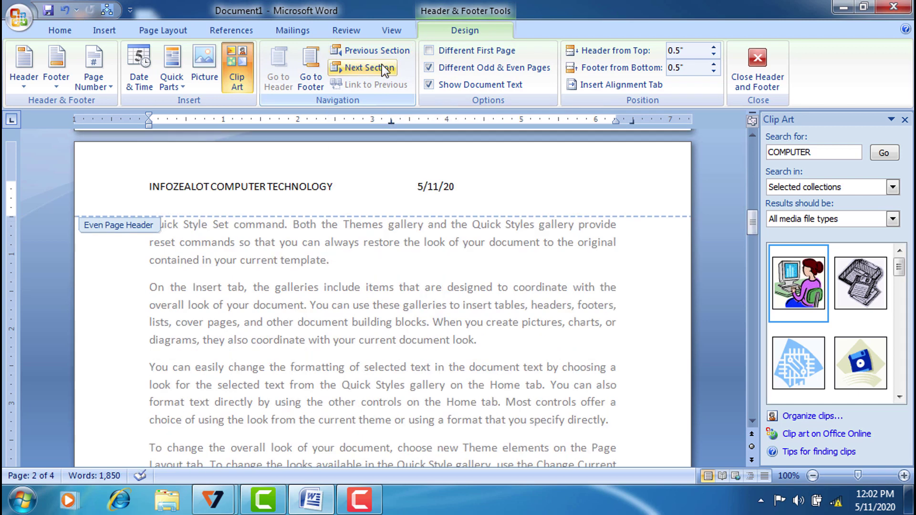
{"action": "left_click", "coordinate": [389, 54]}
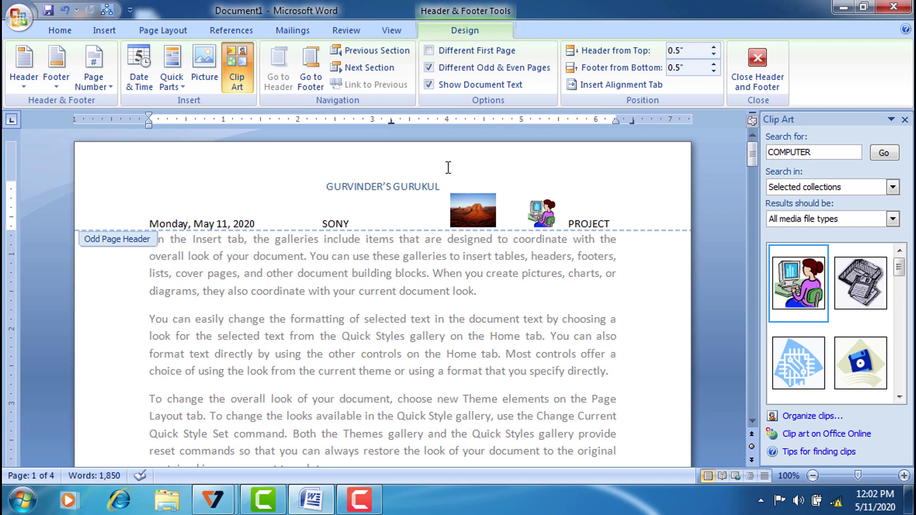
{"action": "left_click", "coordinate": [430, 86]}
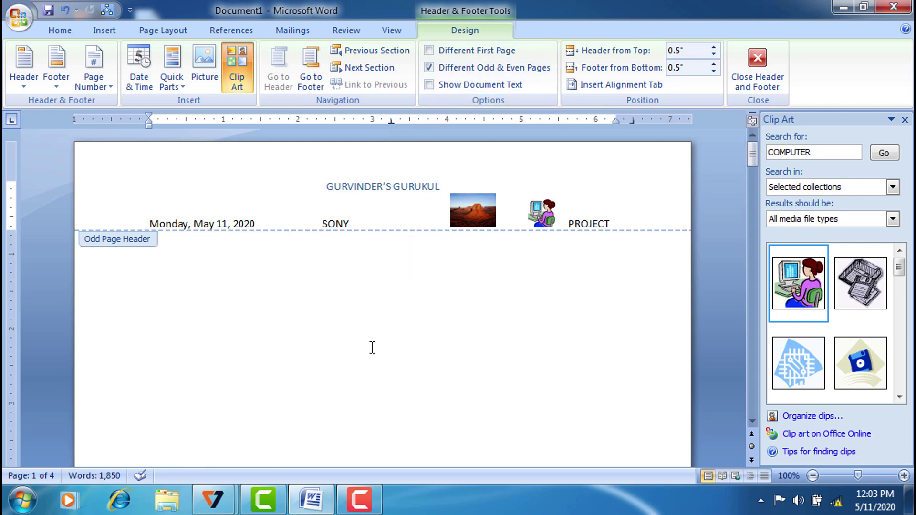
{"action": "left_click", "coordinate": [429, 85]}
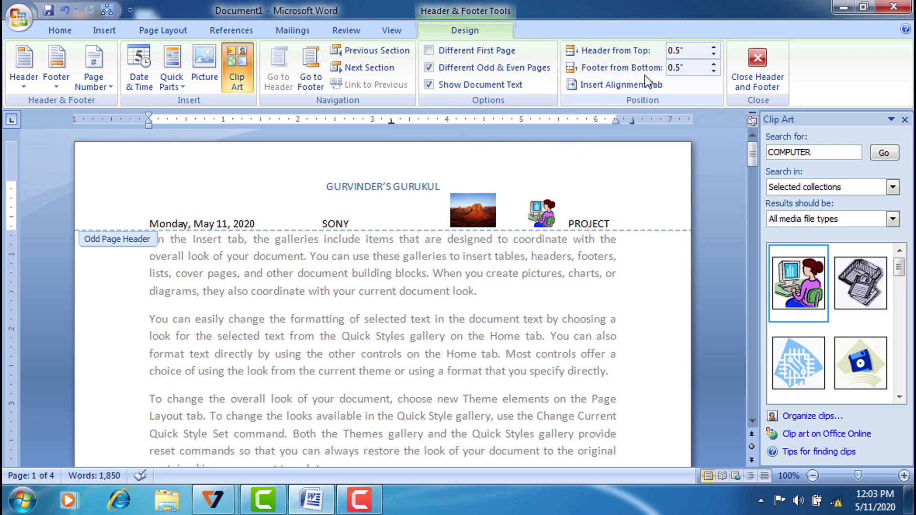
Reduce the odd page header's distance from the top to 0.2 inch and place the cursor after PROJECT
{"action": "left_click", "coordinate": [714, 55]}
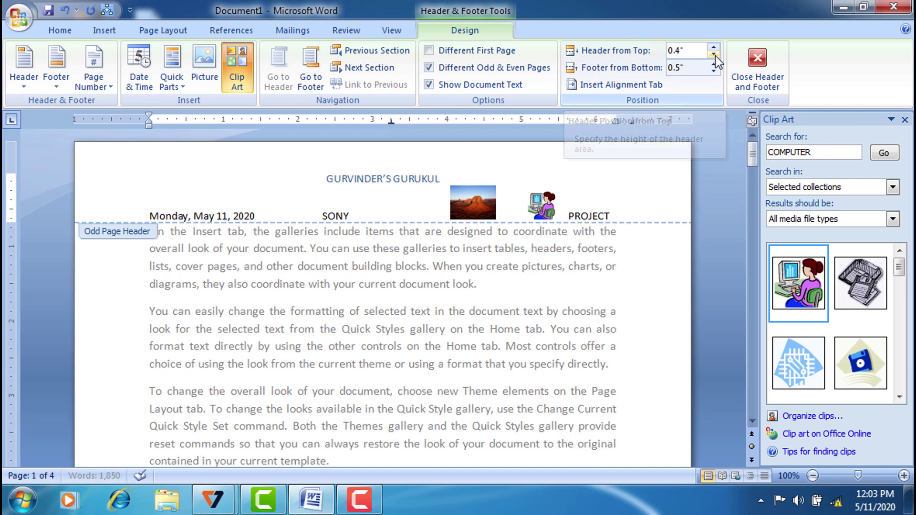
{"action": "left_click", "coordinate": [714, 56]}
{"action": "left_click", "coordinate": [715, 56]}
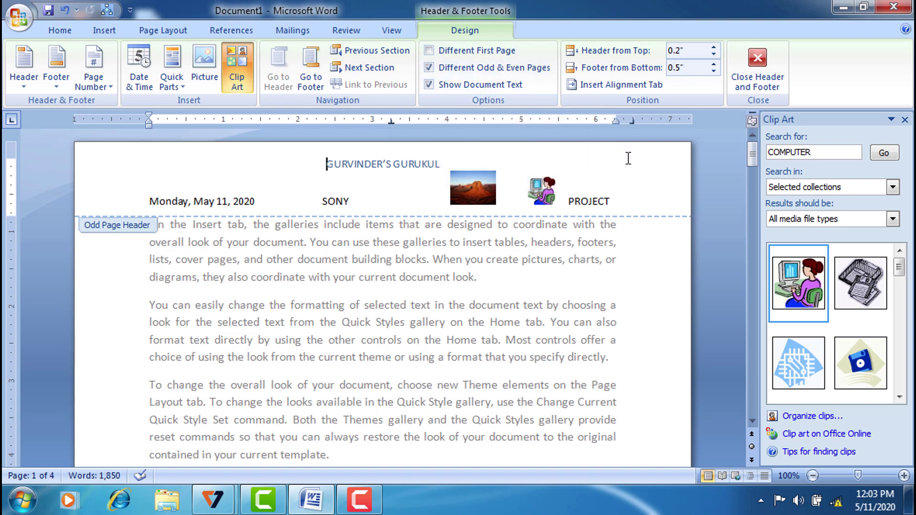
{"action": "left_click", "coordinate": [672, 179]}
Close Header and Footer so page 1's body text is editable again
{"action": "left_click", "coordinate": [757, 62]}
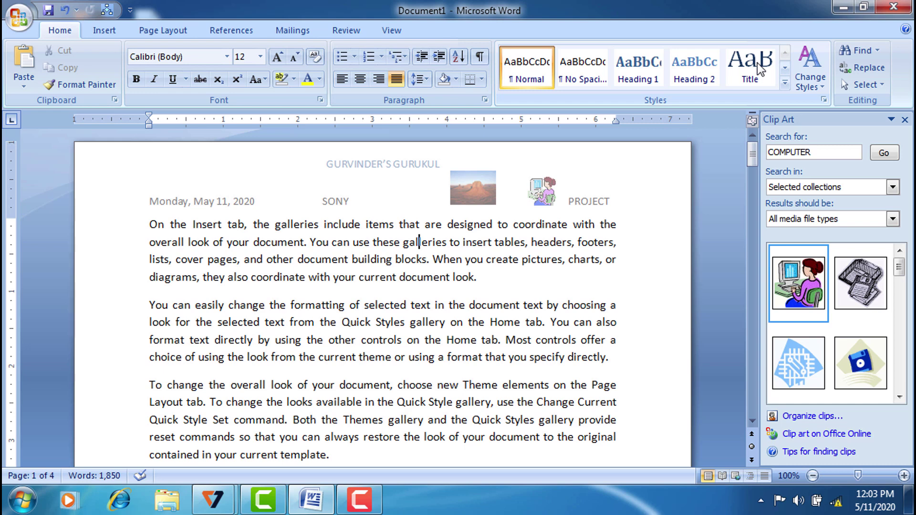